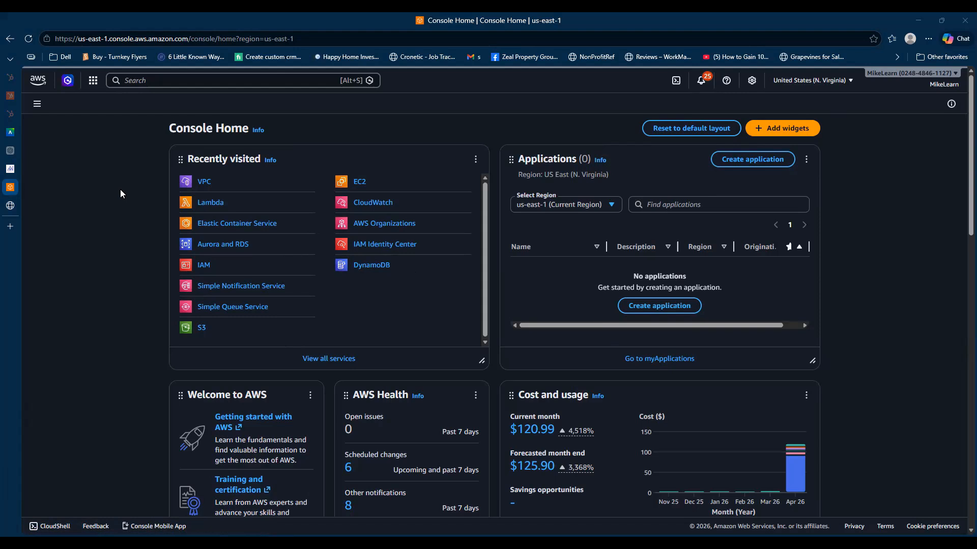
# Step: Find the VPC service and start creating a new VPC using the VPC only option
pyautogui.click(131, 81)
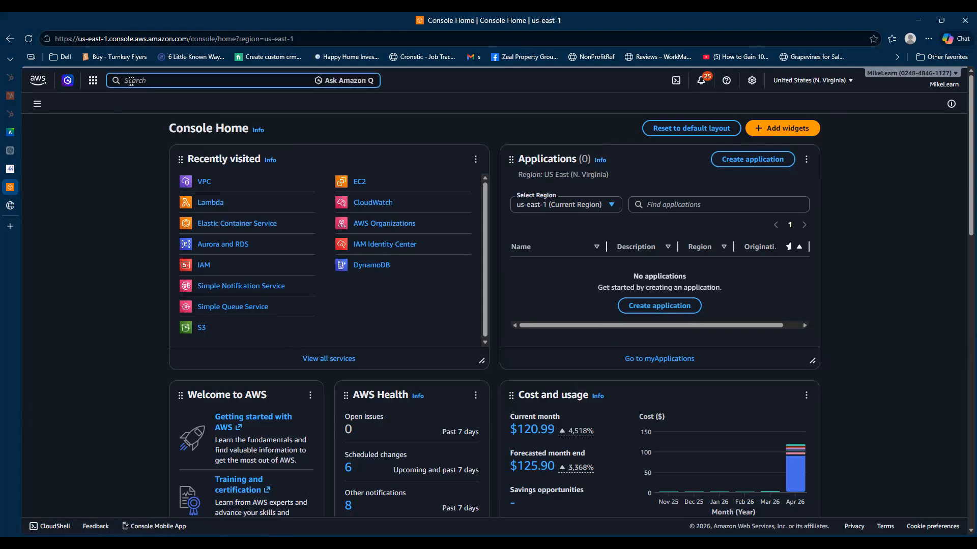
pyautogui.write('vpc')
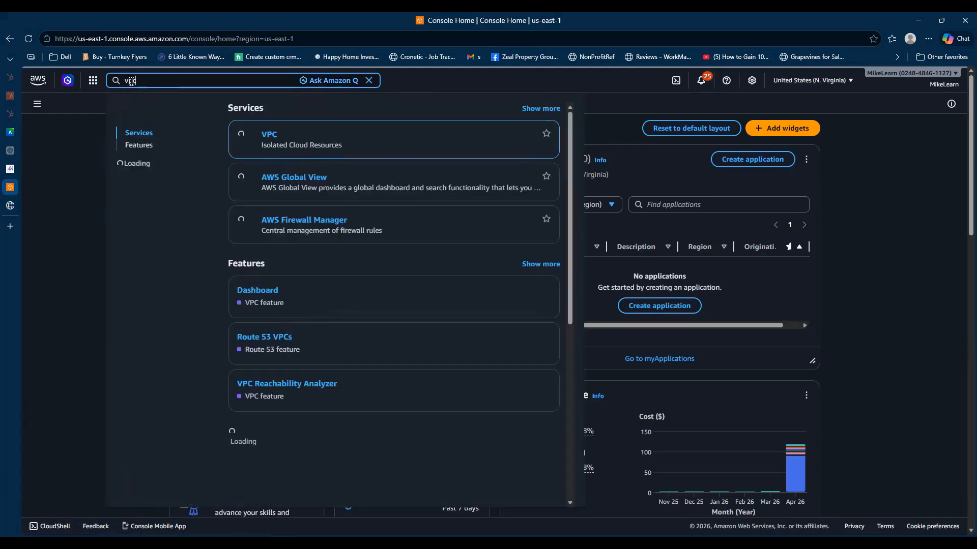
pyautogui.click(271, 135)
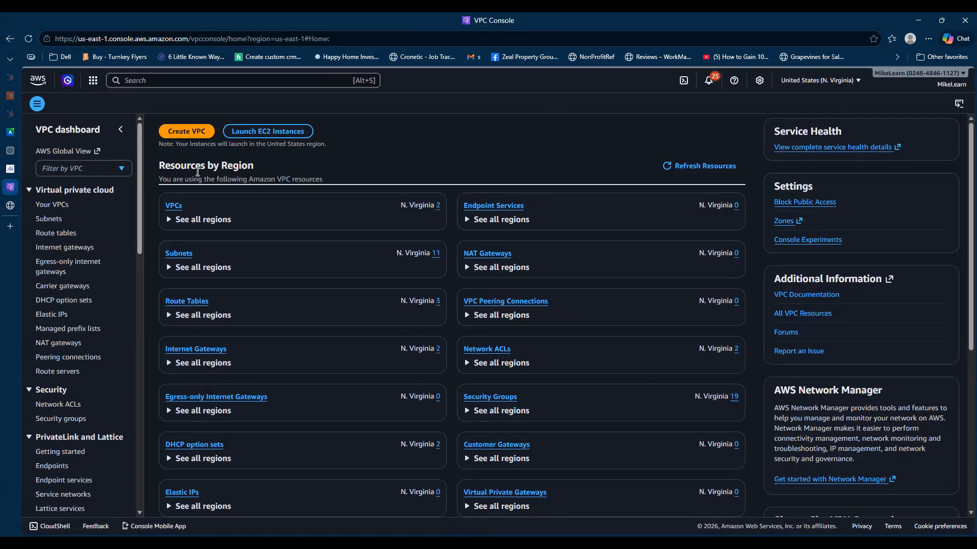
pyautogui.click(185, 133)
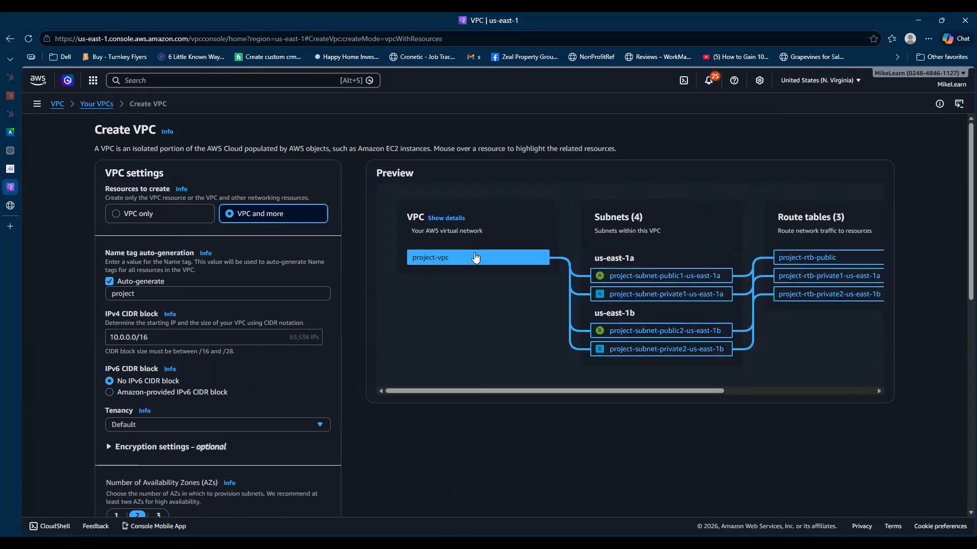
pyautogui.click(131, 214)
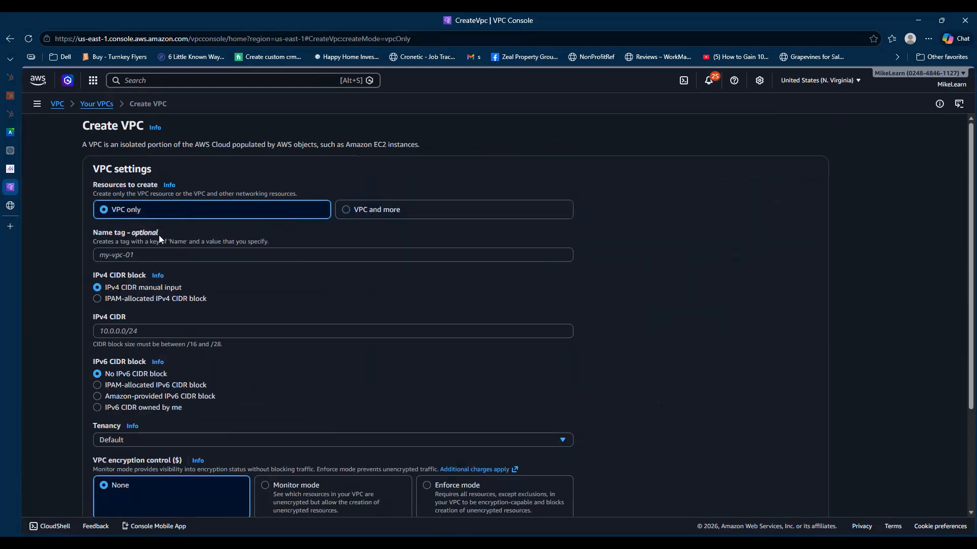
# Step: Create the VPC with the name tag prod-vpc and the IPv4 CIDR 10.0.0.0/16
pyautogui.click(115, 256)
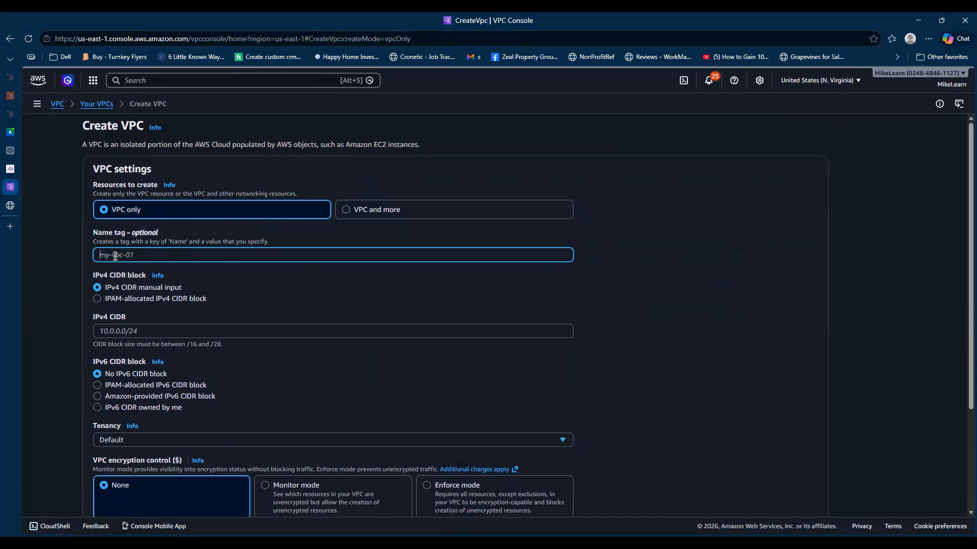
pyautogui.write('prod-vpc')
pyautogui.click(117, 332)
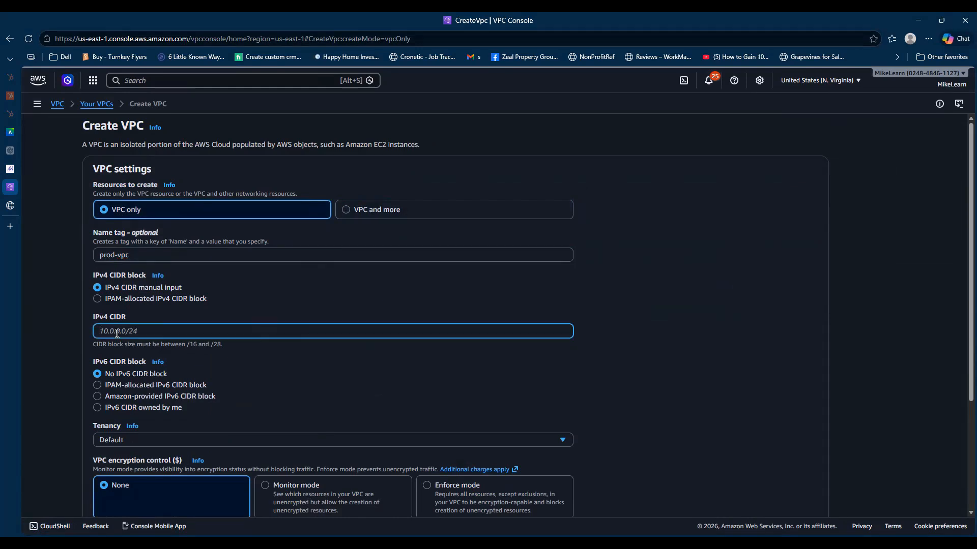
pyautogui.write('10.0.0.0/16')
pyautogui.click(306, 374)
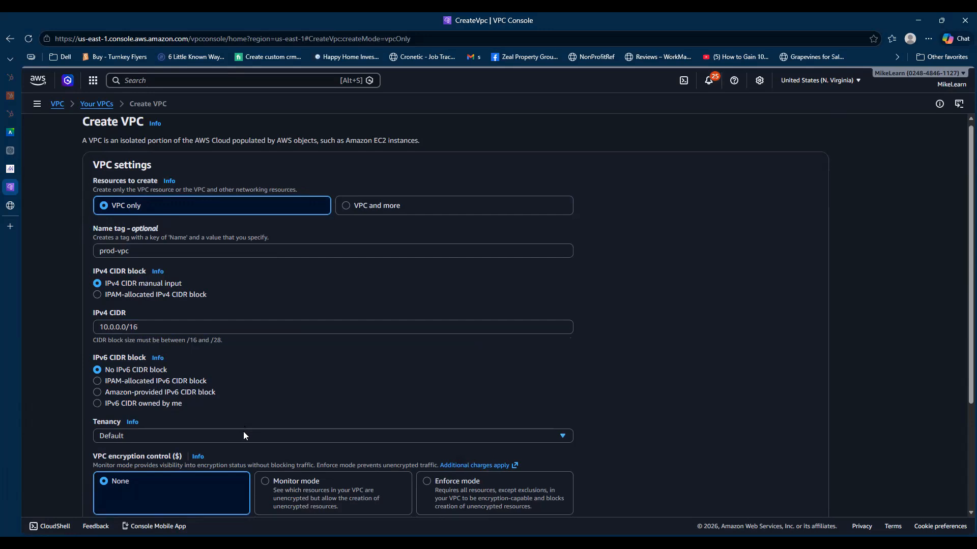
pyautogui.scroll(-3, 244, 436)
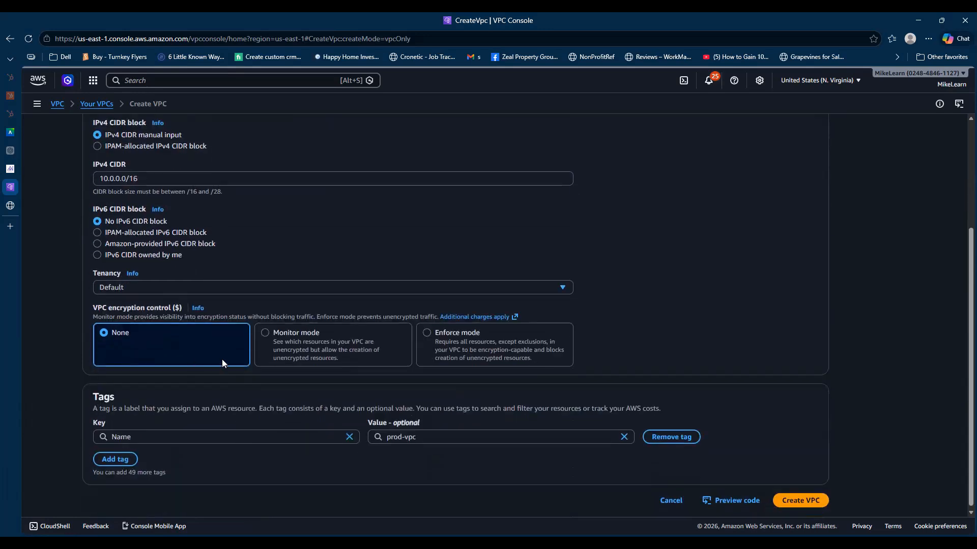
pyautogui.scroll(1, 179, 295)
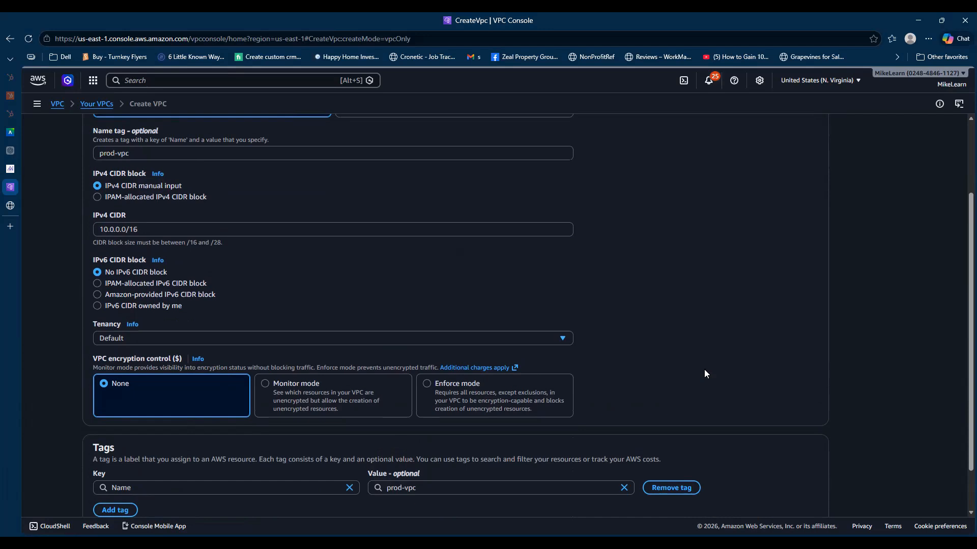
pyautogui.scroll(-1, 803, 438)
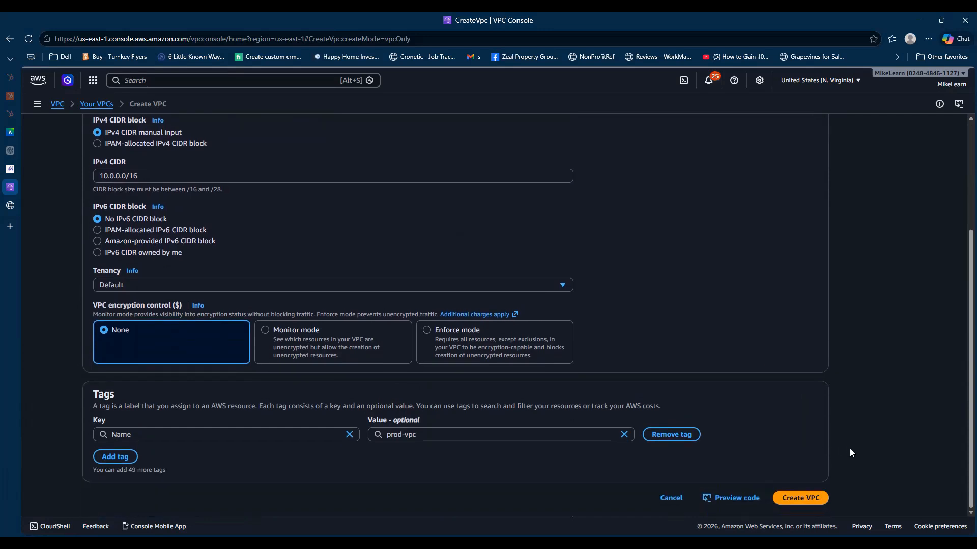
pyautogui.click(799, 499)
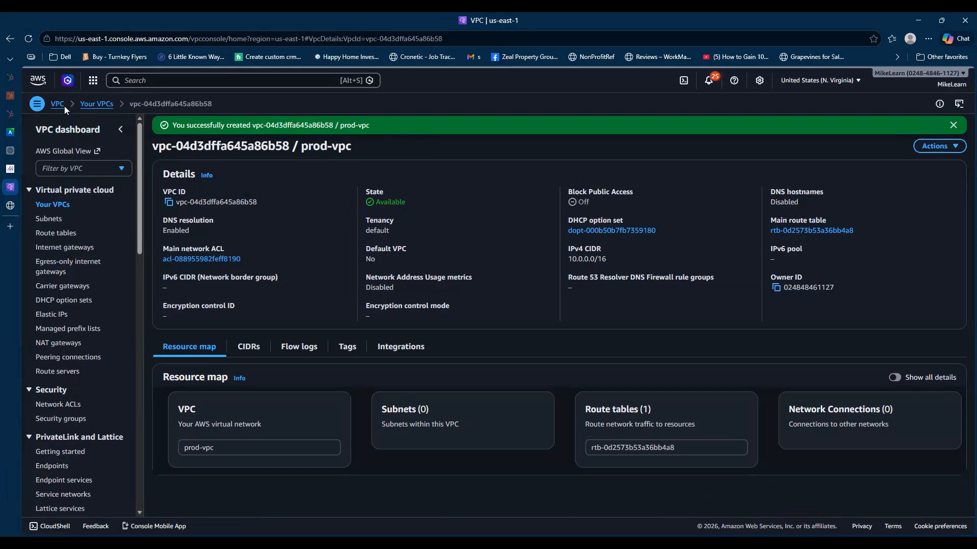
# Step: Go to the list of your VPCs
pyautogui.click(37, 106)
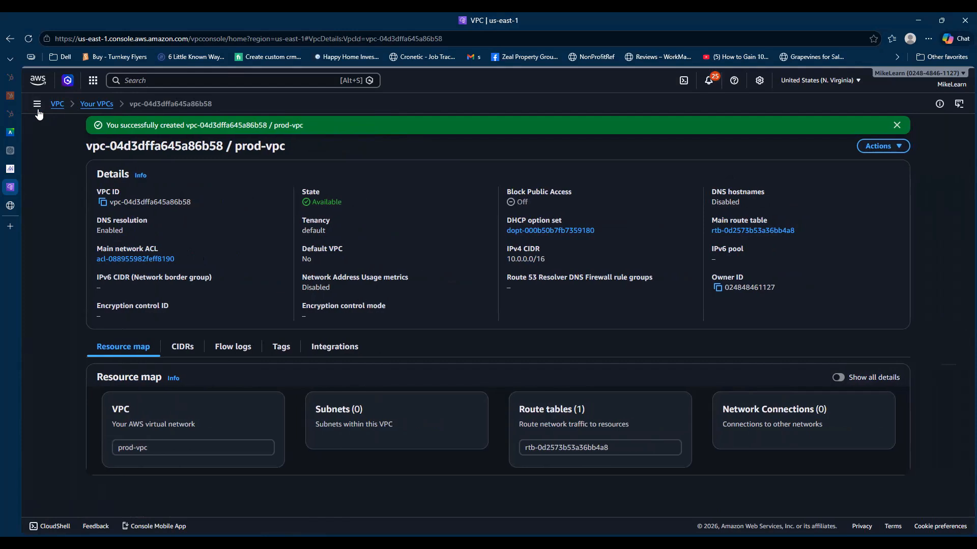
pyautogui.click(38, 105)
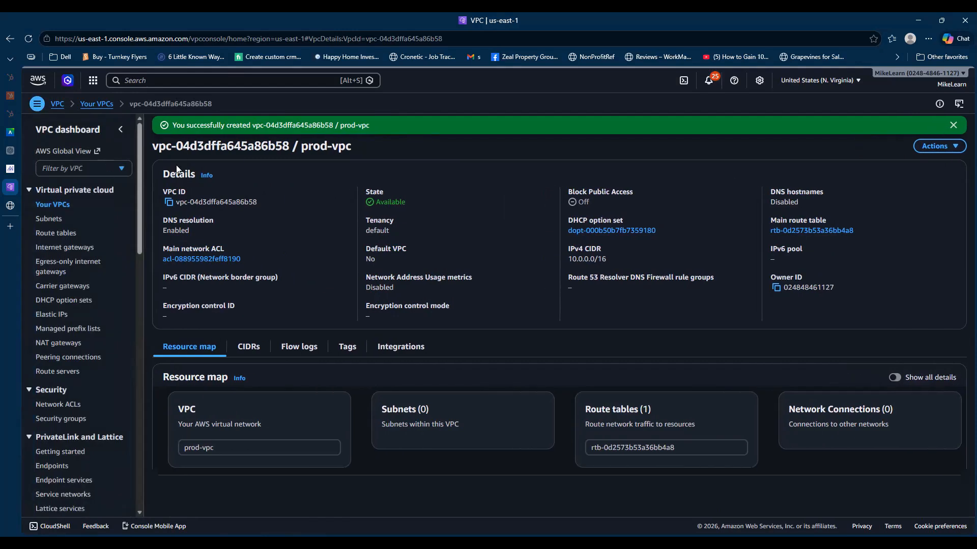
pyautogui.click(55, 207)
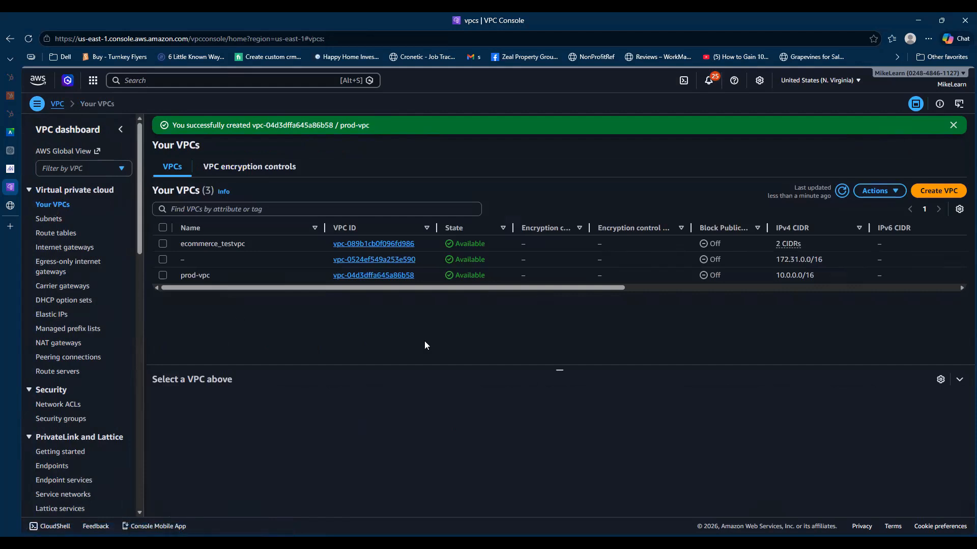
# Step: Create a second VPC with the name tag mgt-vpc and the IPv4 CIDR 192.168.0.0/16
pyautogui.click(939, 192)
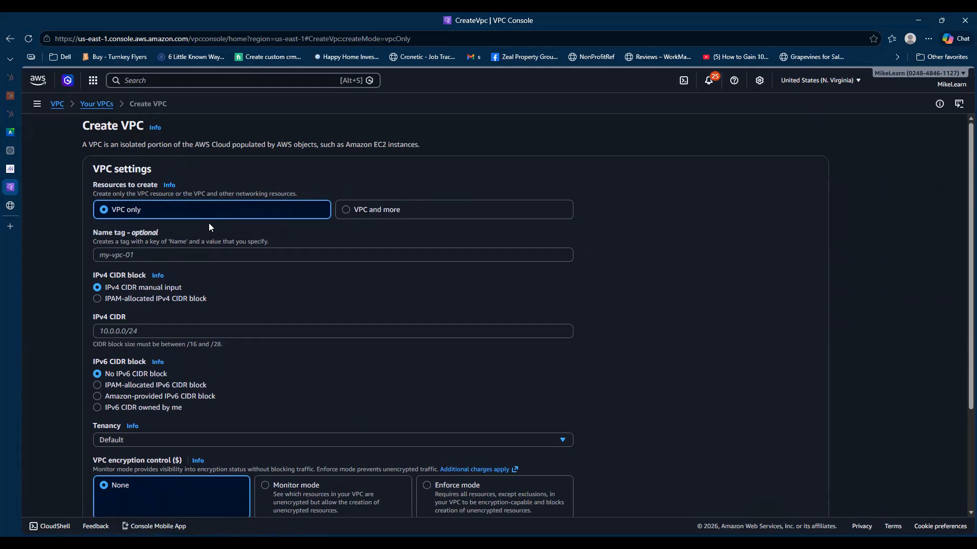
pyautogui.click(156, 254)
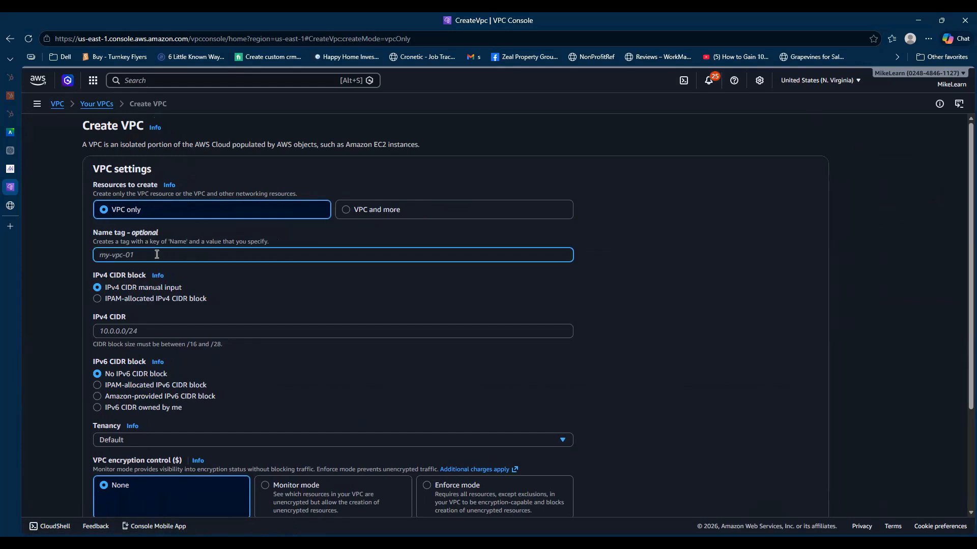
pyautogui.write('mgt-vpc')
pyautogui.click(162, 334)
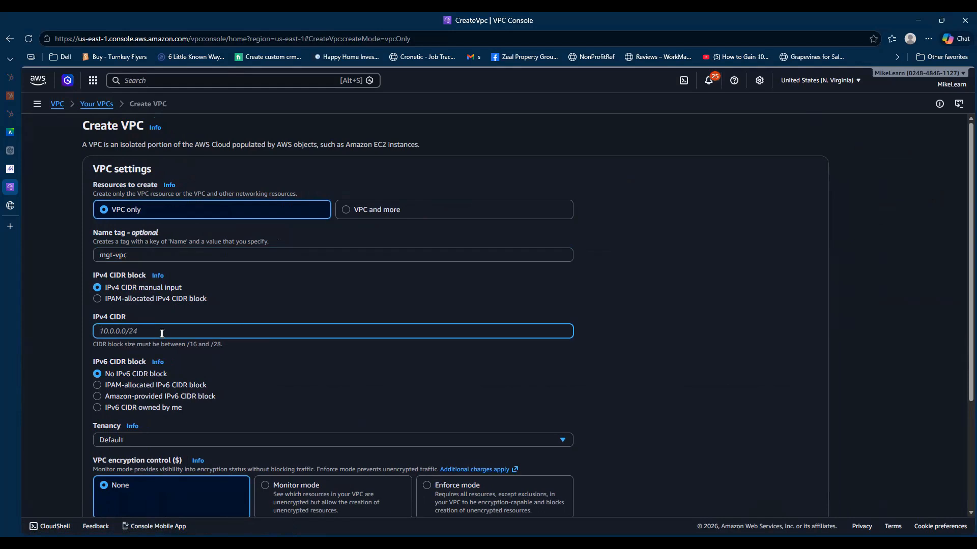
pyautogui.write('192.168.0.0/16')
pyautogui.click(663, 352)
pyautogui.scroll(-3, 597, 380)
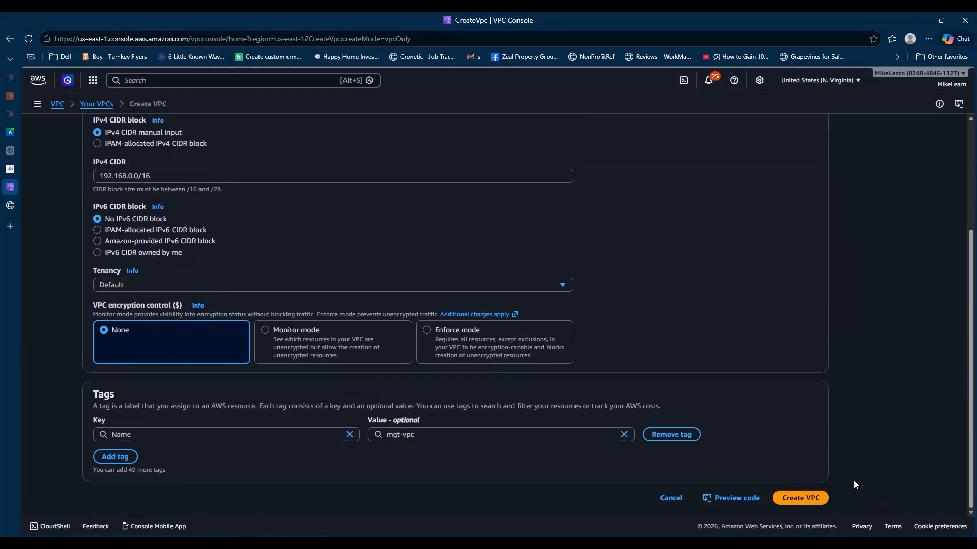
pyautogui.click(811, 497)
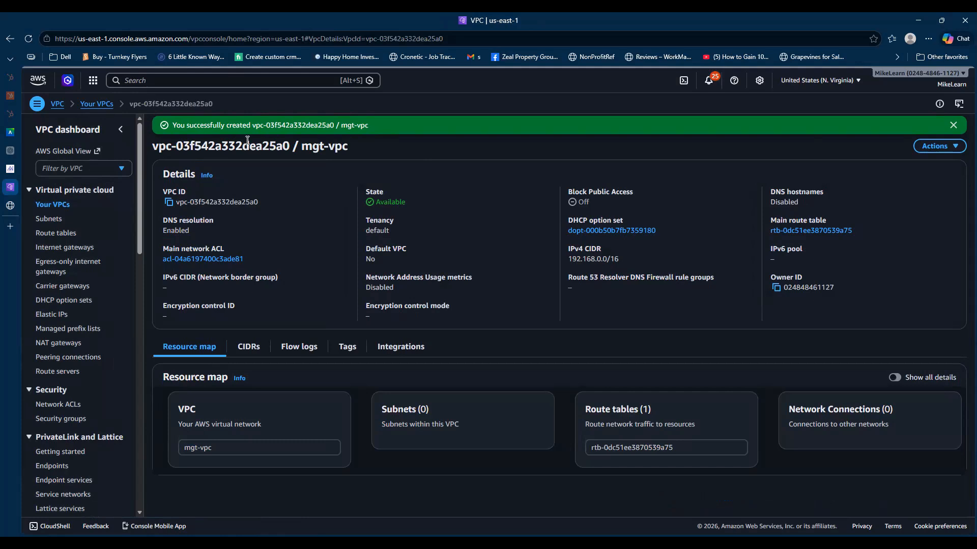
# Step: Go to the subnets and start creating a subnet in prod-vpc
pyautogui.click(38, 106)
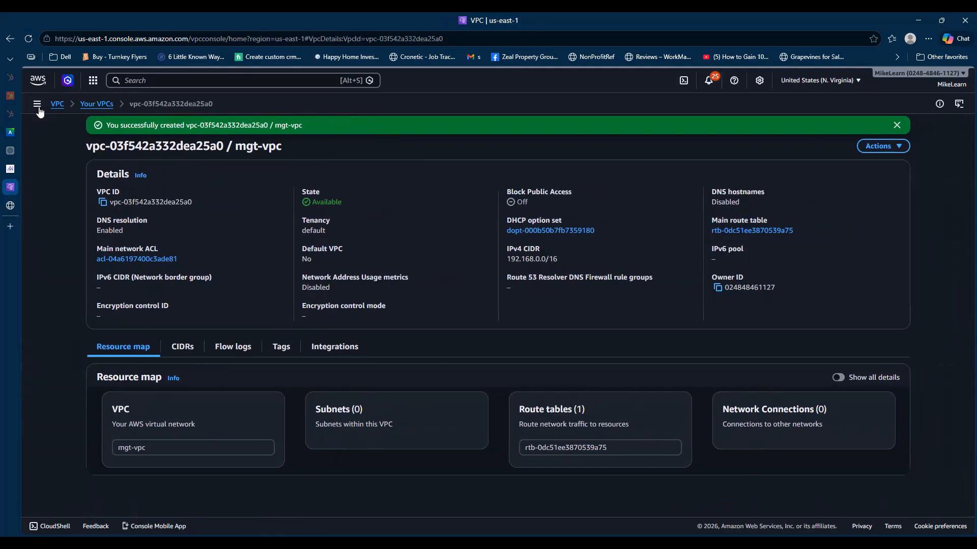
pyautogui.click(39, 107)
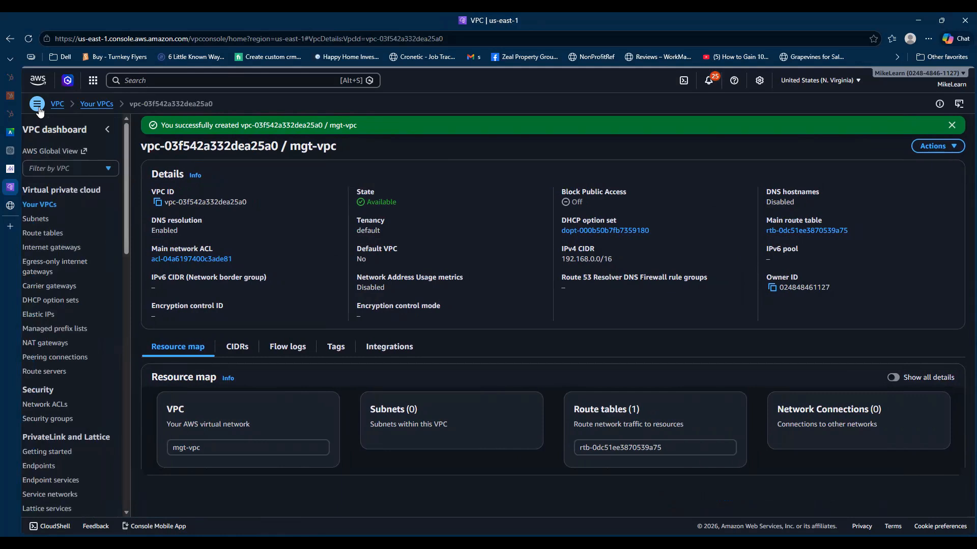
pyautogui.click(48, 222)
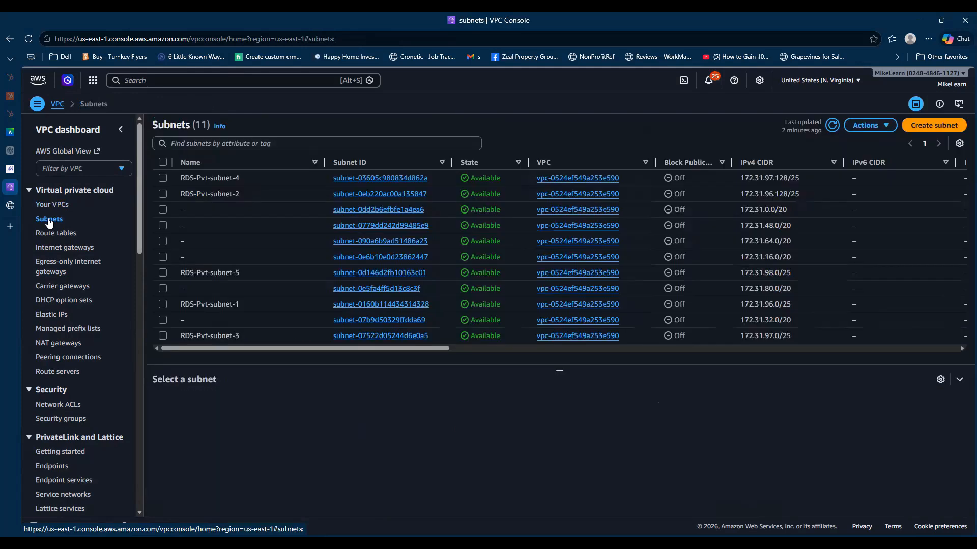
pyautogui.click(929, 132)
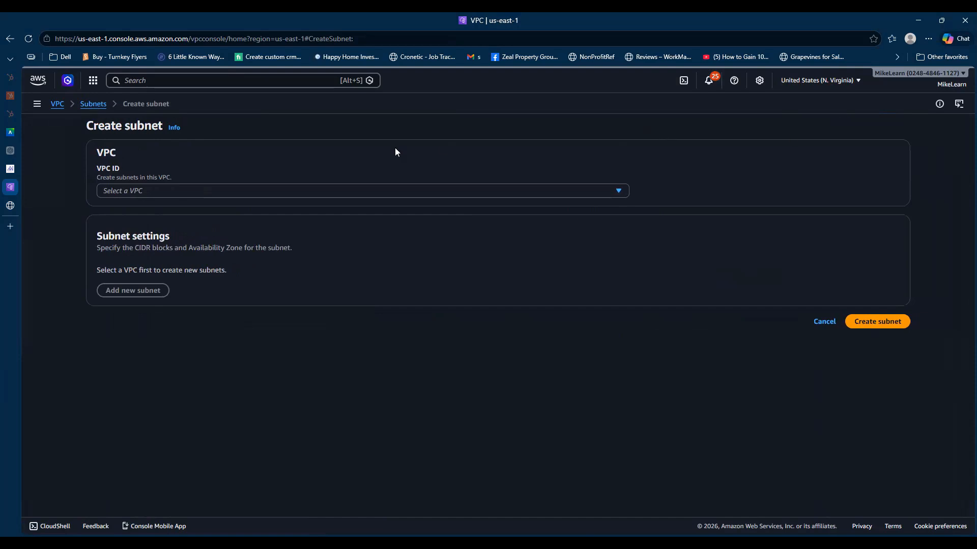
pyautogui.click(156, 191)
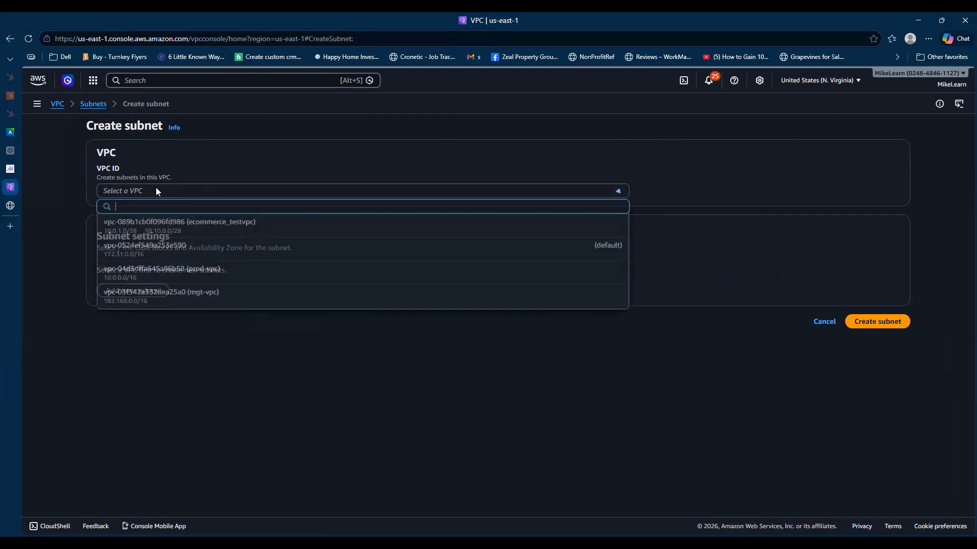
pyautogui.click(245, 275)
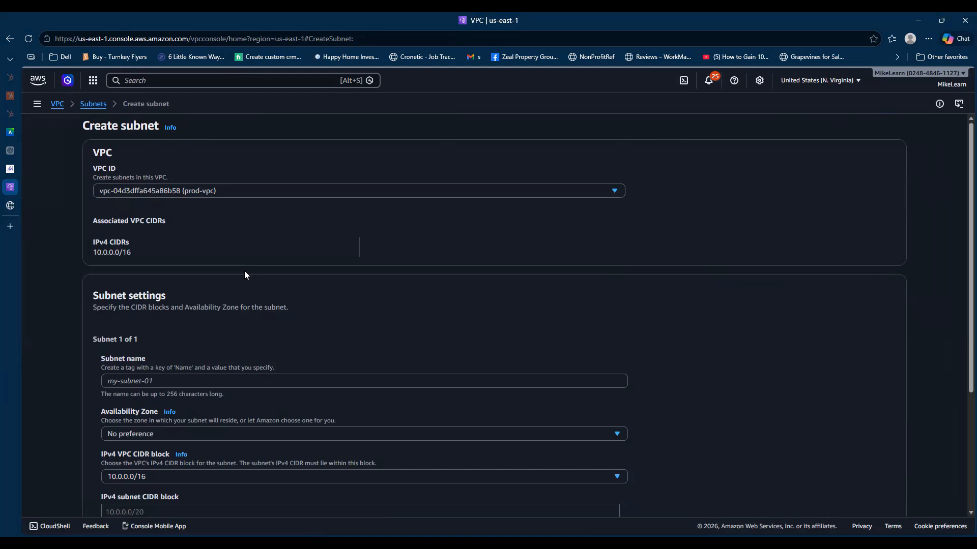
# Step: Name the subnet prod-subnet-A and place it in the Availability Zone us-east-1a
pyautogui.scroll(-2, 245, 270)
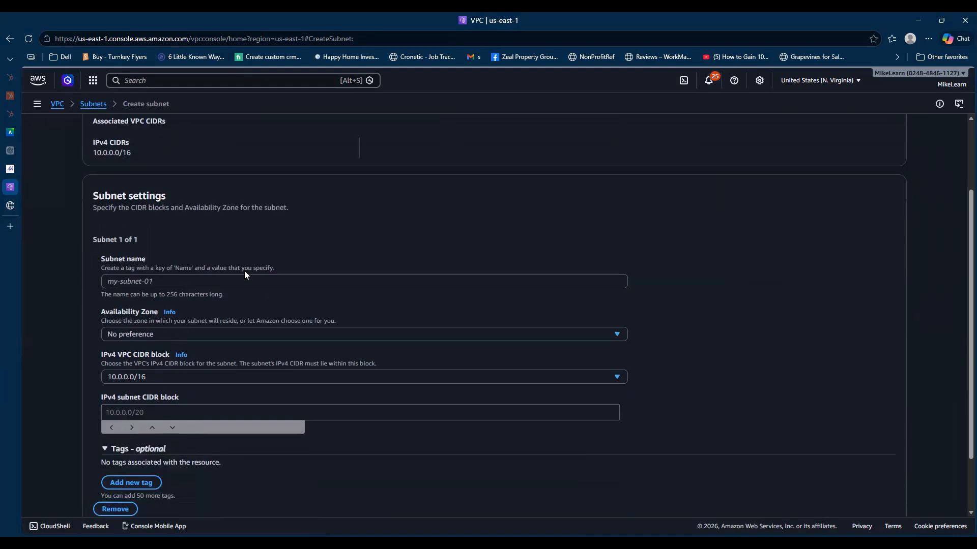
pyautogui.click(150, 280)
pyautogui.write('pro')
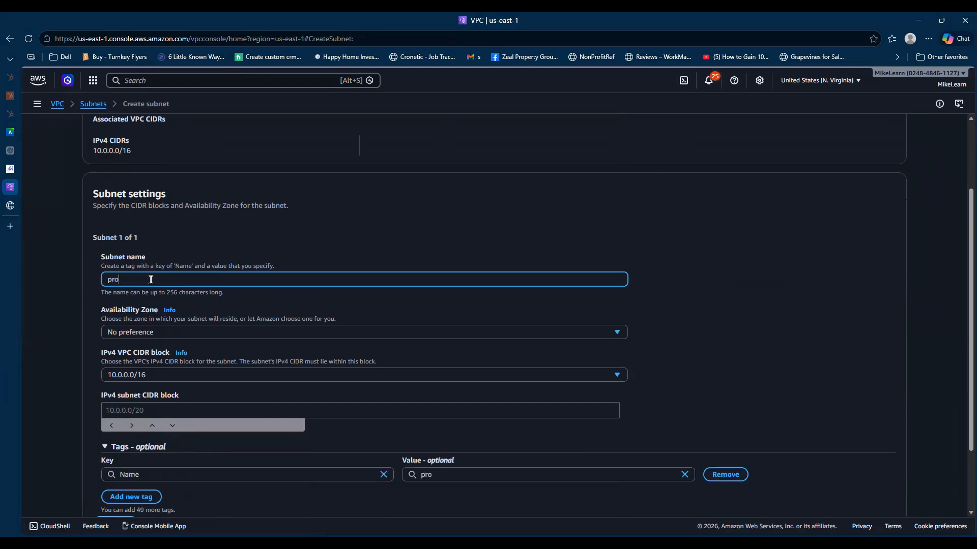
pyautogui.write('d-subnet-A')
pyautogui.click(256, 331)
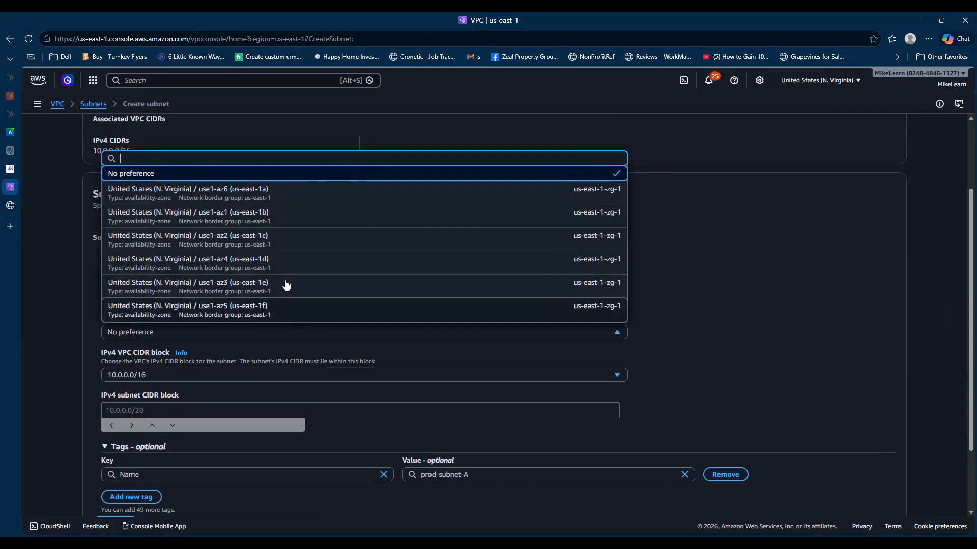
pyautogui.click(303, 199)
# Step: Set the IPv4 subnet CIDR block to 10.0.1.0/24 and create the subnet
pyautogui.scroll(-2, 669, 316)
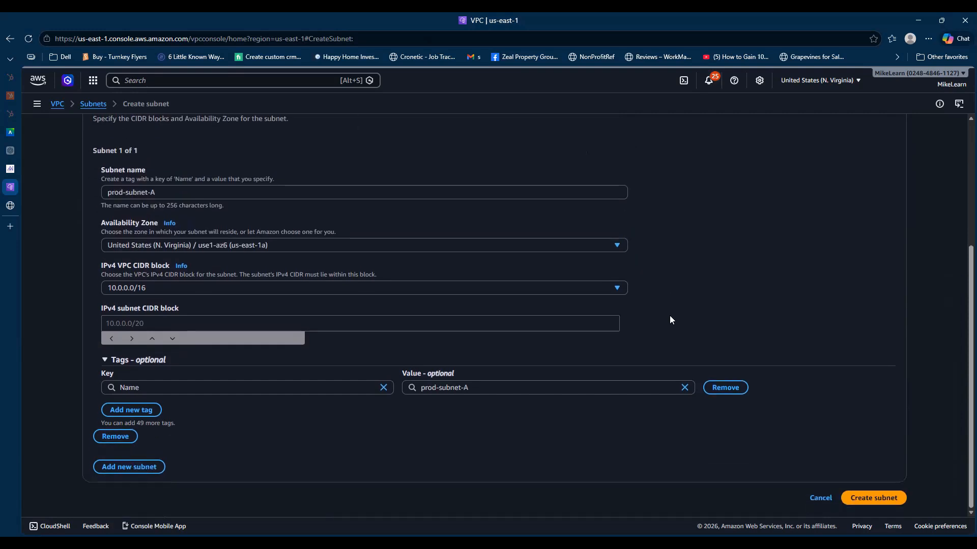
pyautogui.click(164, 318)
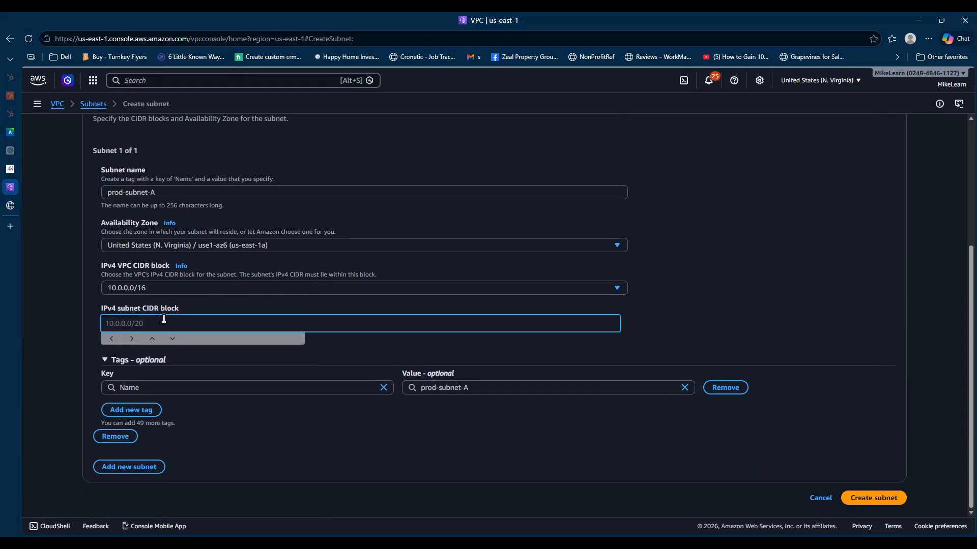
pyautogui.write('10.0.1.0/24')
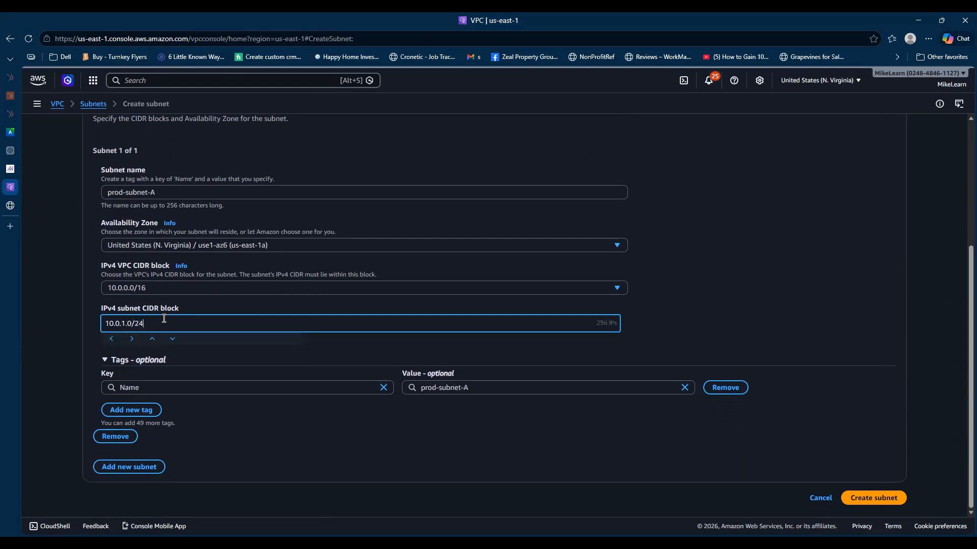
pyautogui.click(680, 307)
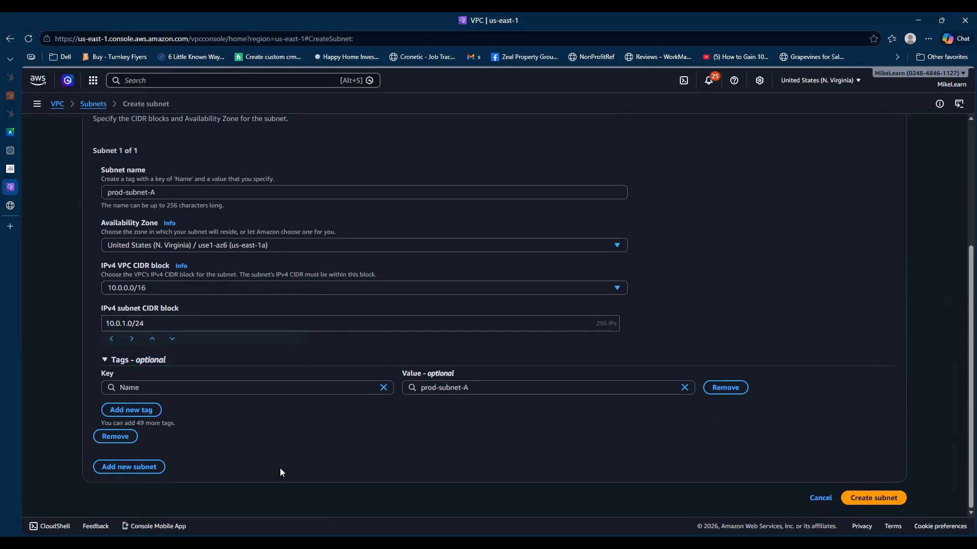
pyautogui.click(882, 498)
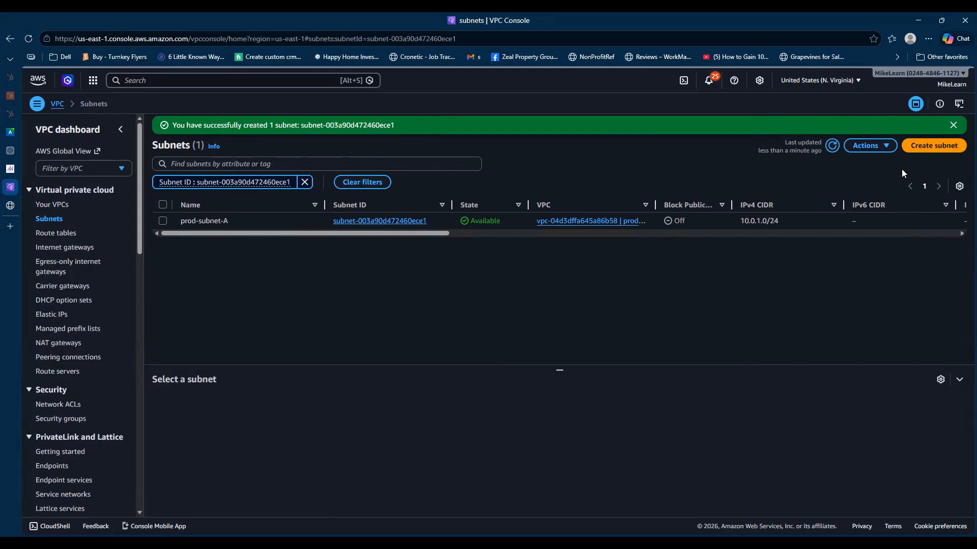
# Step: Start creating another subnet and choose mgt-vpc as its VPC
pyautogui.click(929, 148)
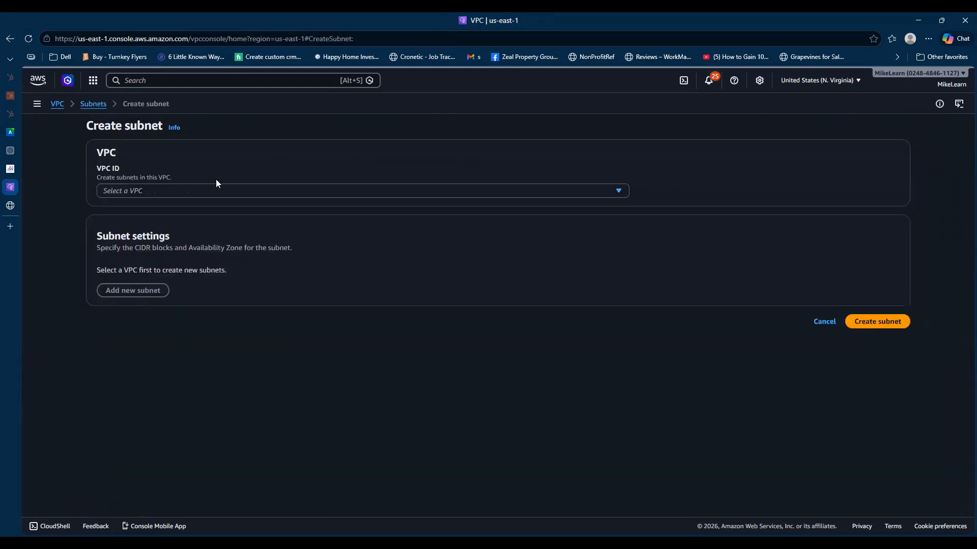
pyautogui.click(160, 191)
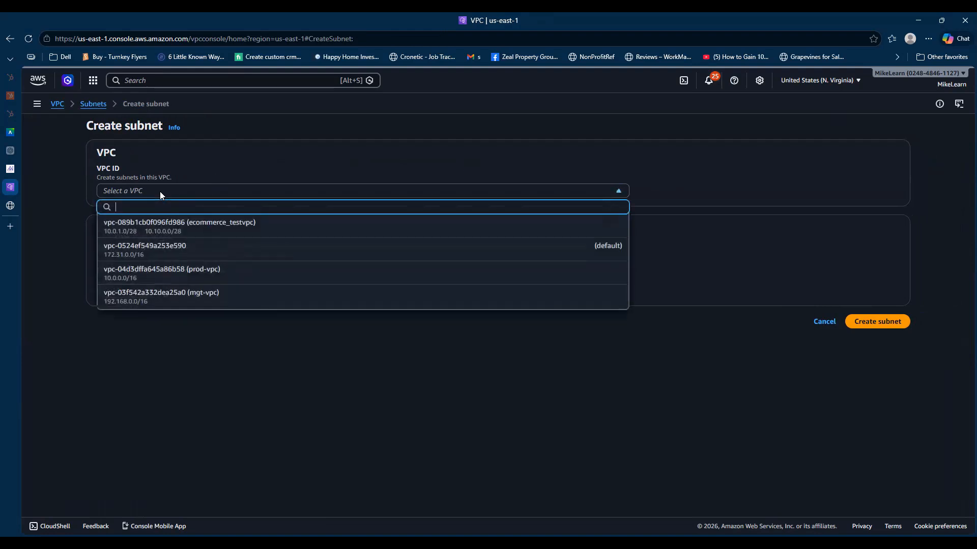
pyautogui.click(266, 299)
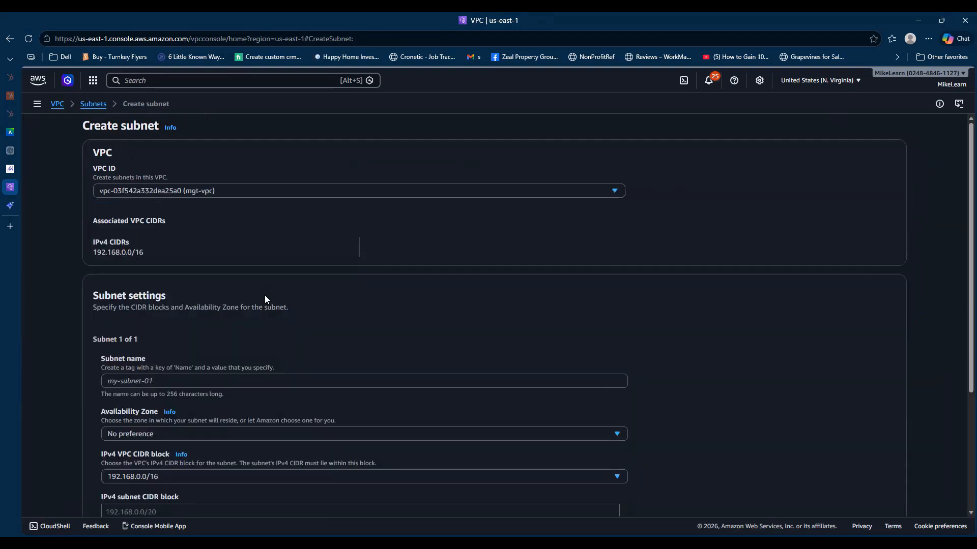
# Step: Name the subnet MGT-SUBNET-A and place it in the Availability Zone us-east-1a
pyautogui.scroll(-3, 226, 290)
pyautogui.click(169, 229)
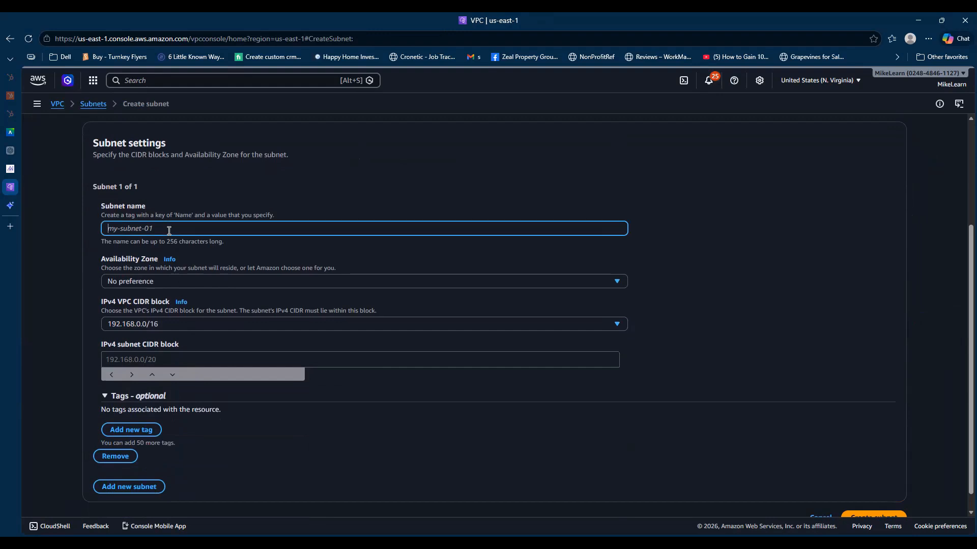
pyautogui.write('M')
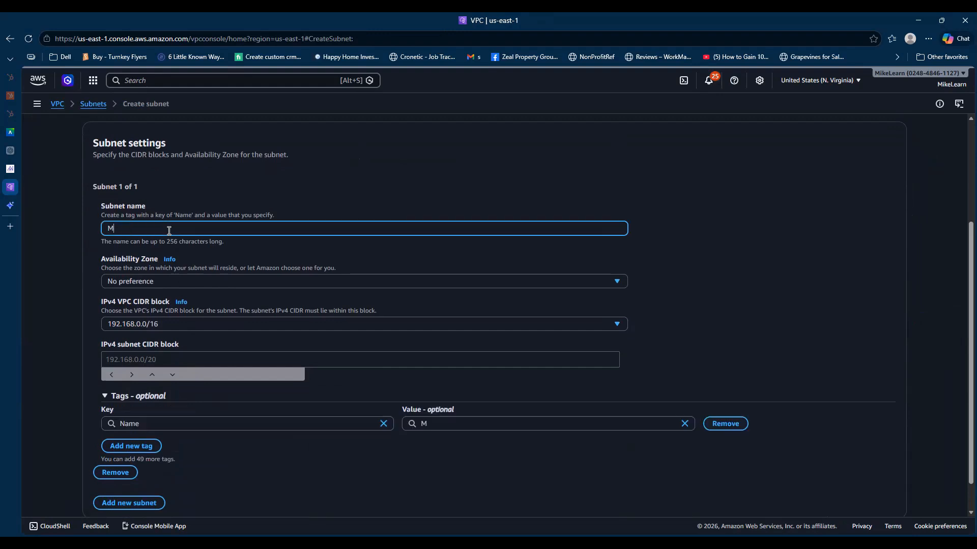
pyautogui.write('GT-SUBNET-')
pyautogui.press('BackSpace')
pyautogui.write('A')
pyautogui.click(181, 277)
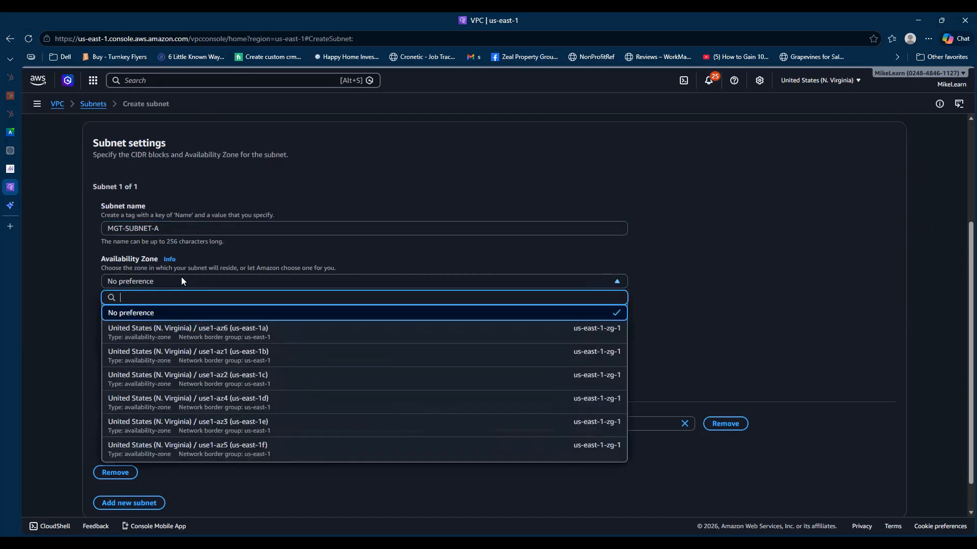
pyautogui.click(268, 336)
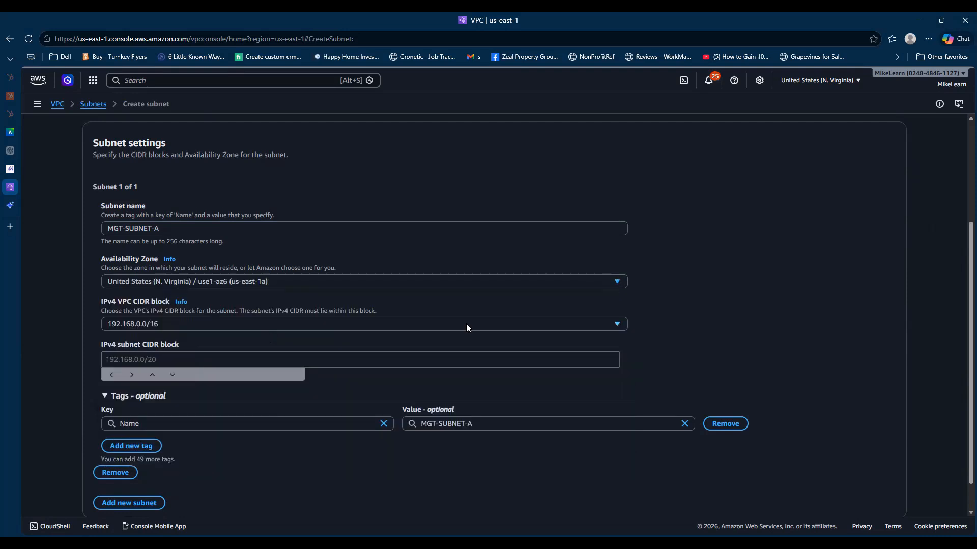
# Step: Set the IPv4 subnet CIDR block to 192.168.1.0/24 and create the subnet
pyautogui.scroll(-2, 698, 325)
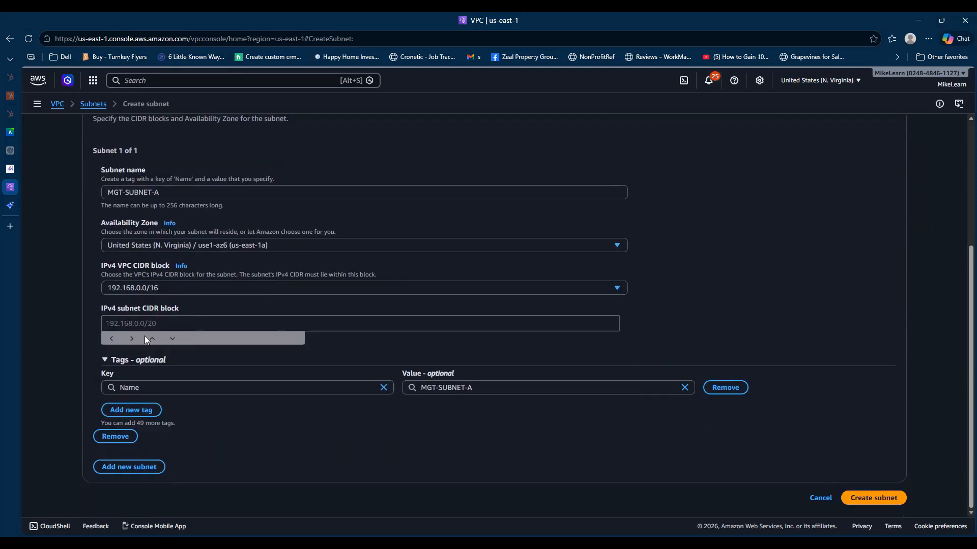
pyautogui.click(129, 326)
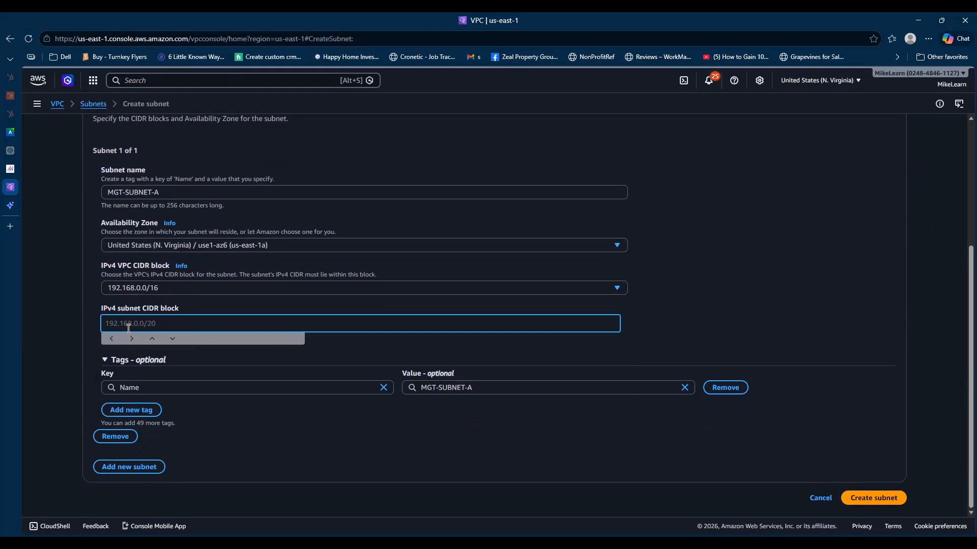
pyautogui.write('192.168.1.0/24')
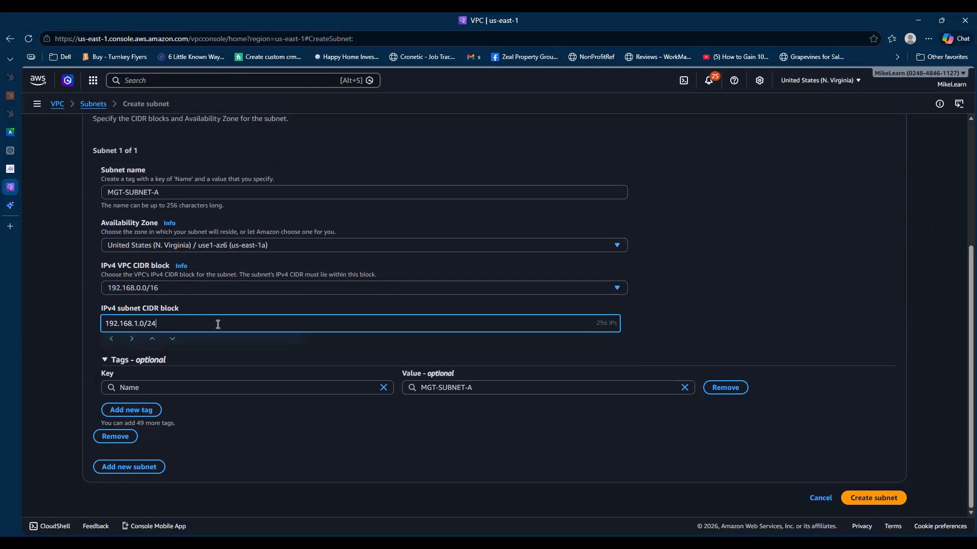
pyautogui.click(721, 231)
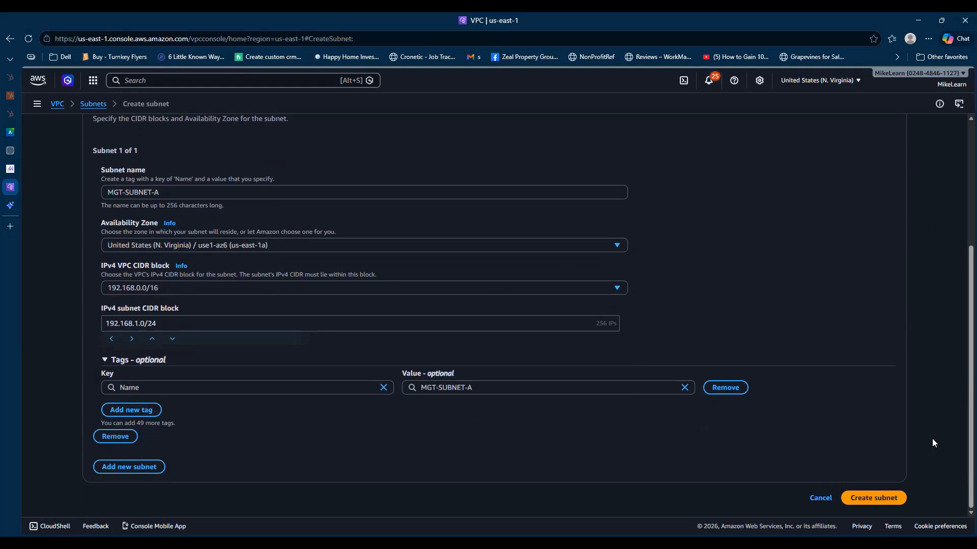
pyautogui.click(876, 498)
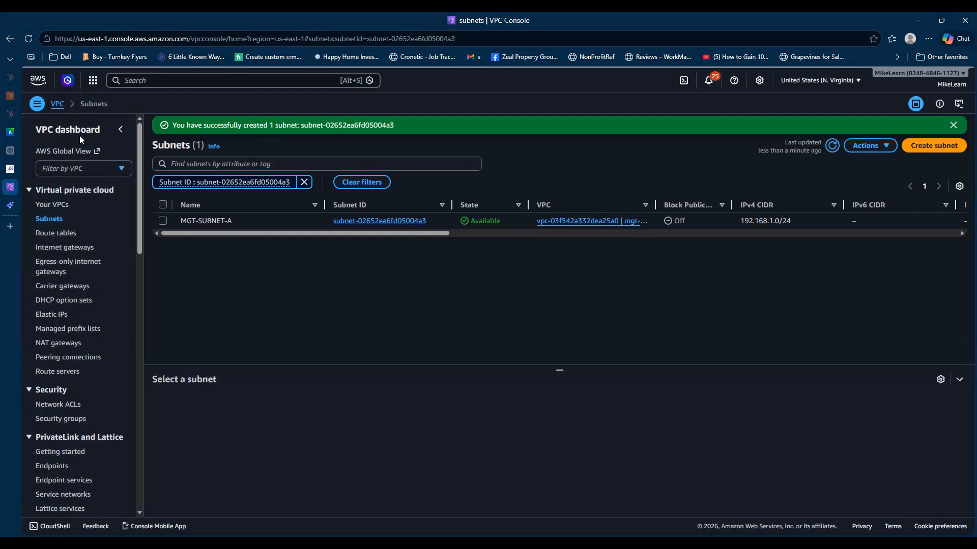
# Step: Go to the peering connections and start a new peering connection named prod-mgt-peering
pyautogui.click(39, 108)
pyautogui.click(37, 104)
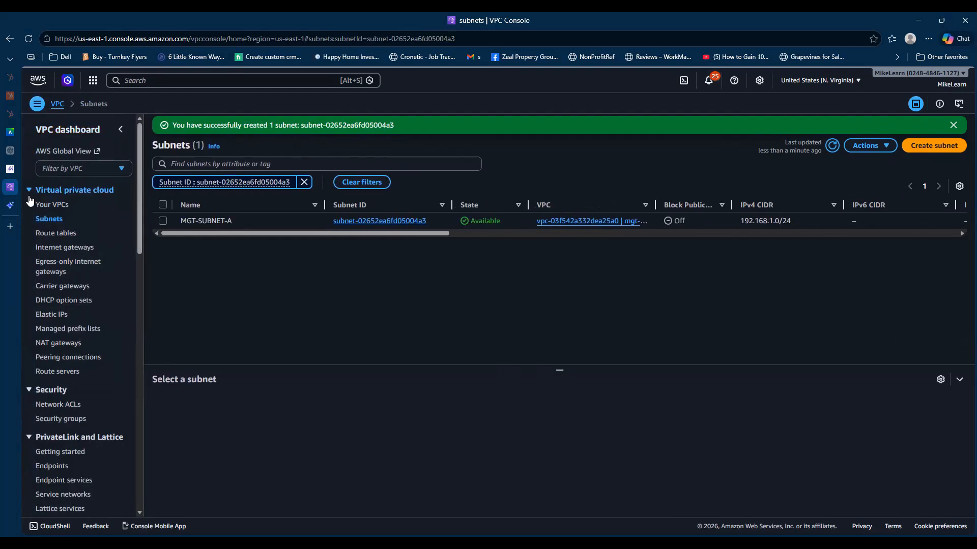
pyautogui.click(84, 359)
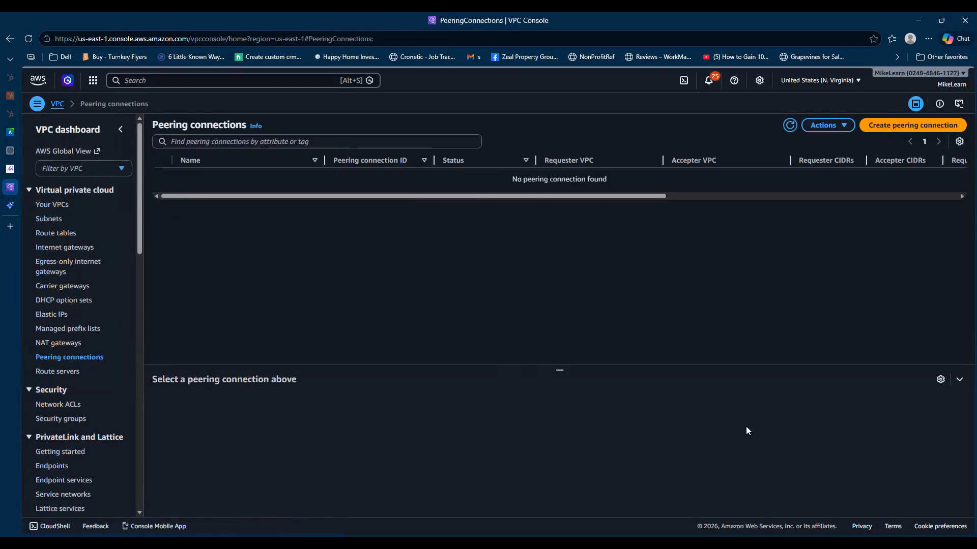
pyautogui.click(897, 133)
pyautogui.click(898, 131)
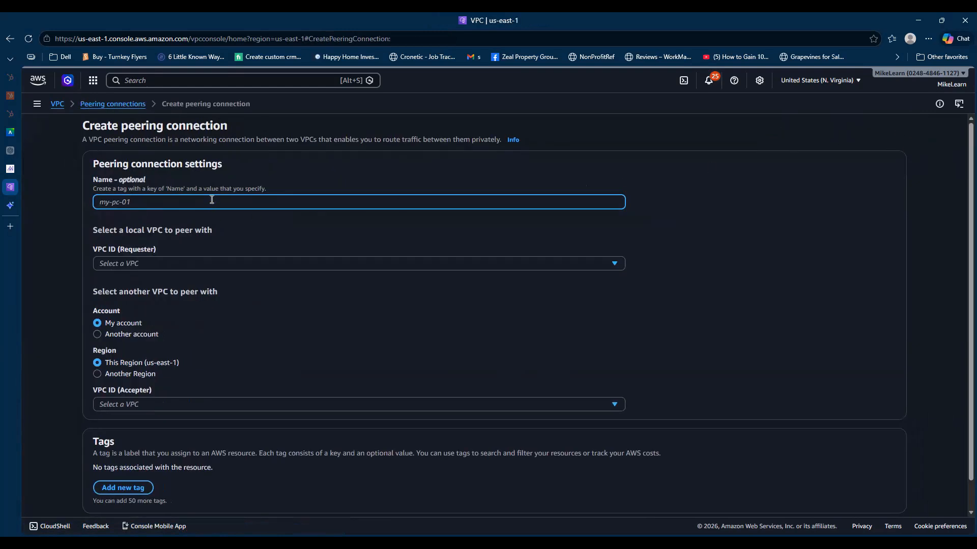
pyautogui.write('prod-')
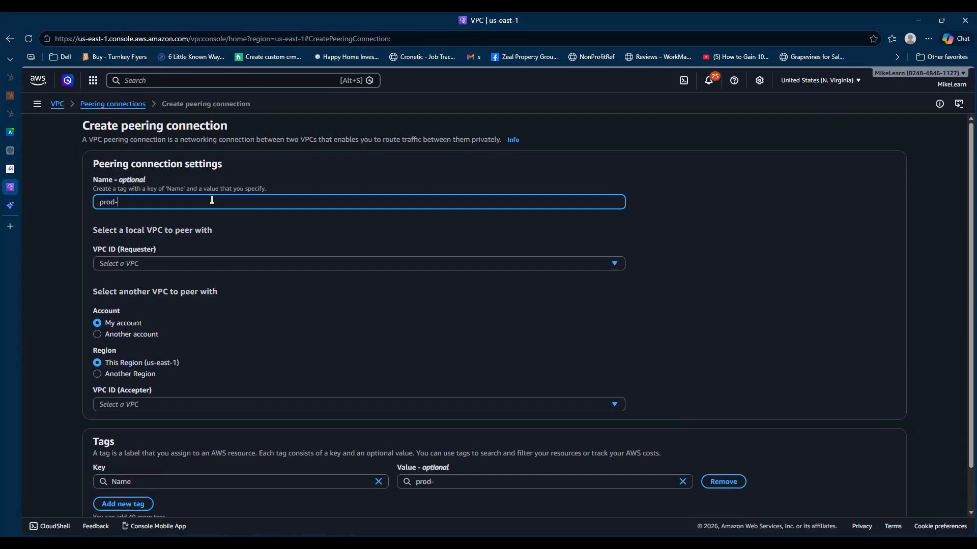
pyautogui.write('mgt-peering')
# Step: Set prod-vpc as the requester and mgt-vpc as the accepter, and create the peering connection
pyautogui.click(195, 266)
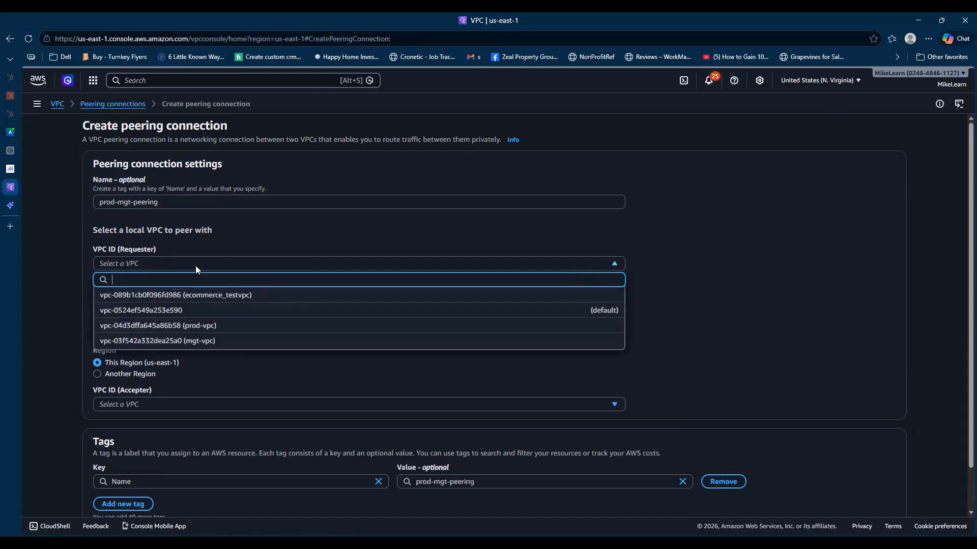
pyautogui.click(254, 327)
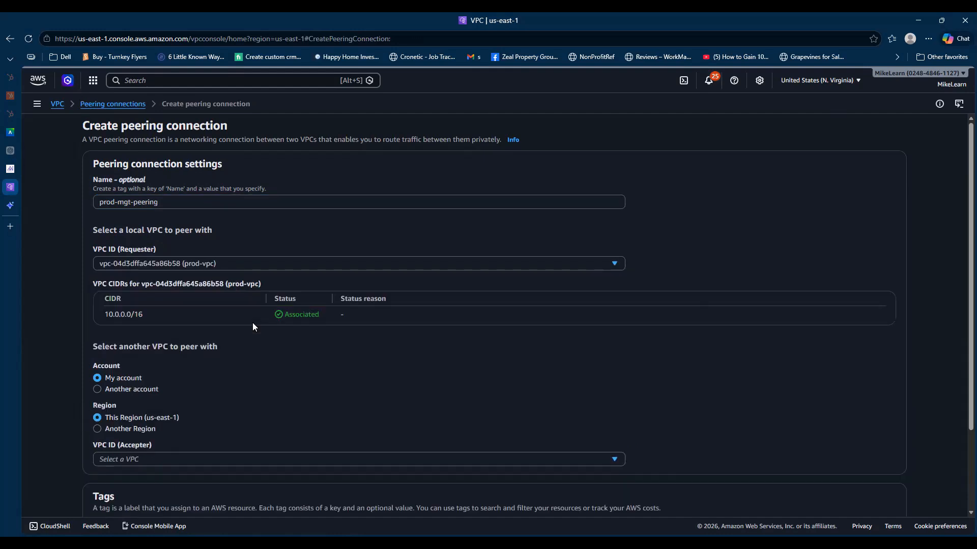
pyautogui.scroll(-2, 267, 342)
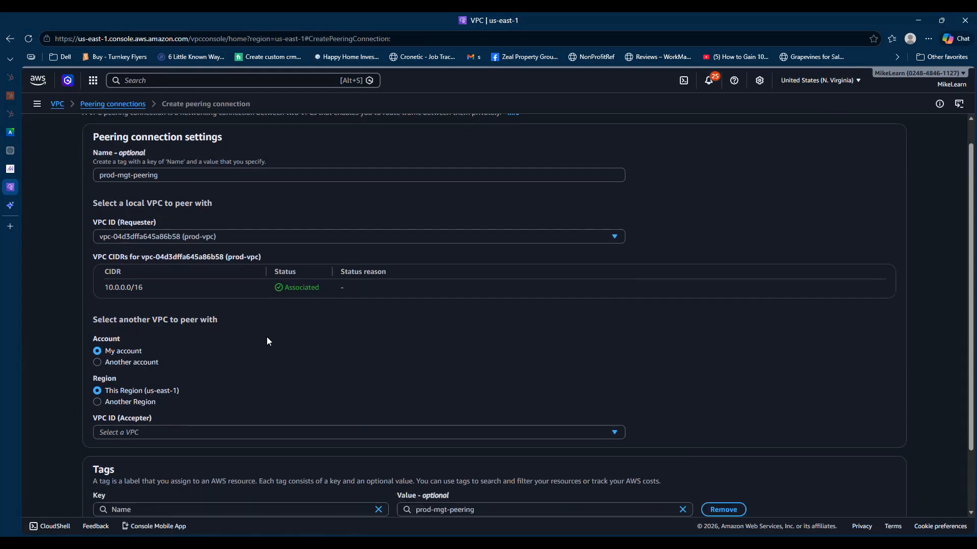
pyautogui.click(224, 357)
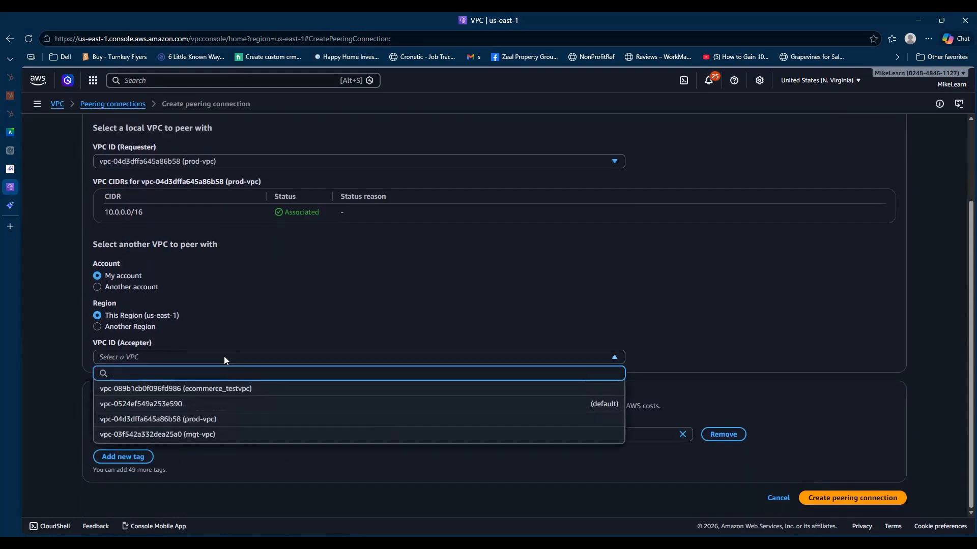
pyautogui.click(226, 435)
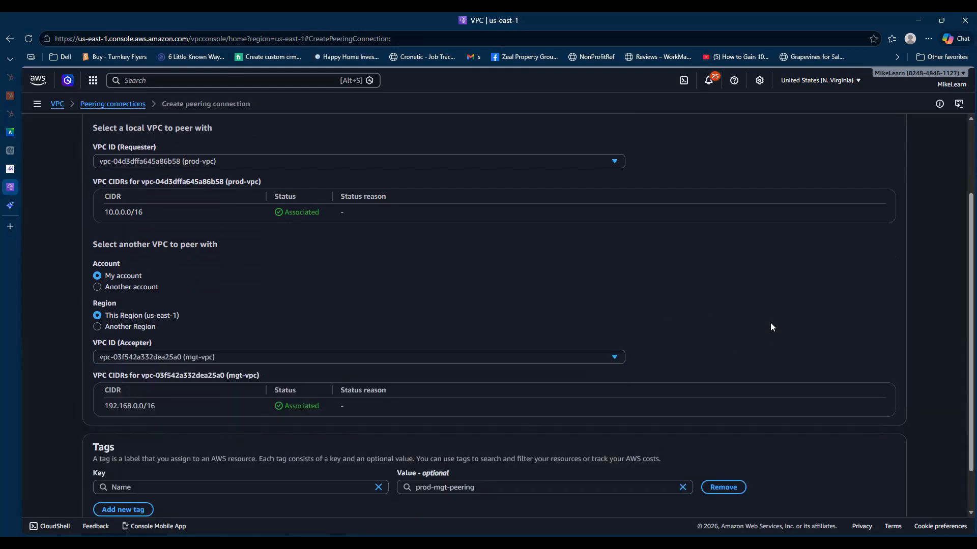
pyautogui.scroll(-1, 771, 327)
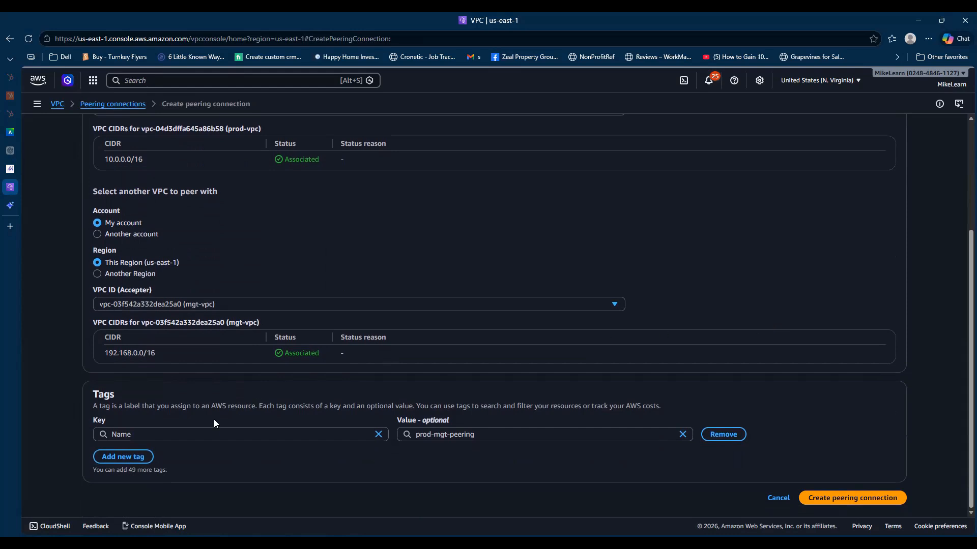
pyautogui.scroll(3, 788, 335)
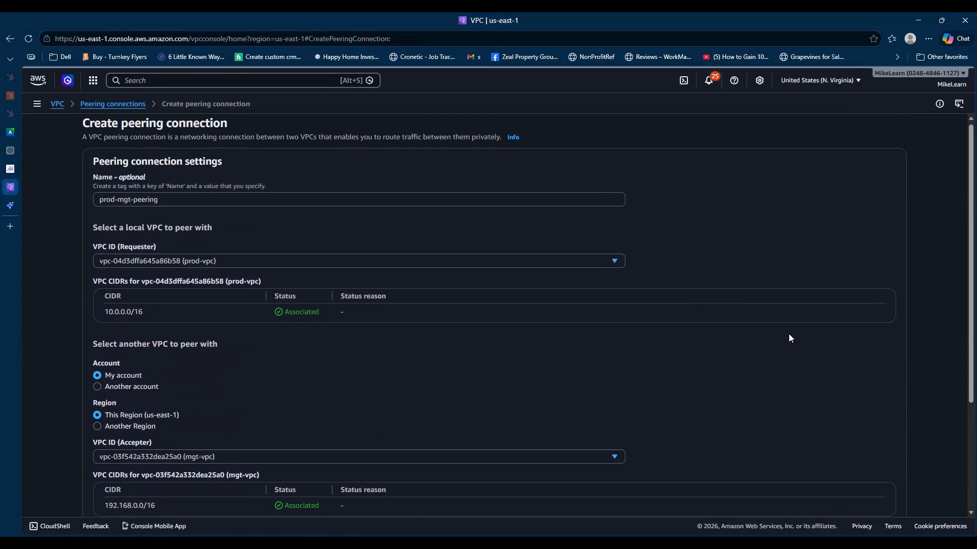
pyautogui.scroll(1, 788, 334)
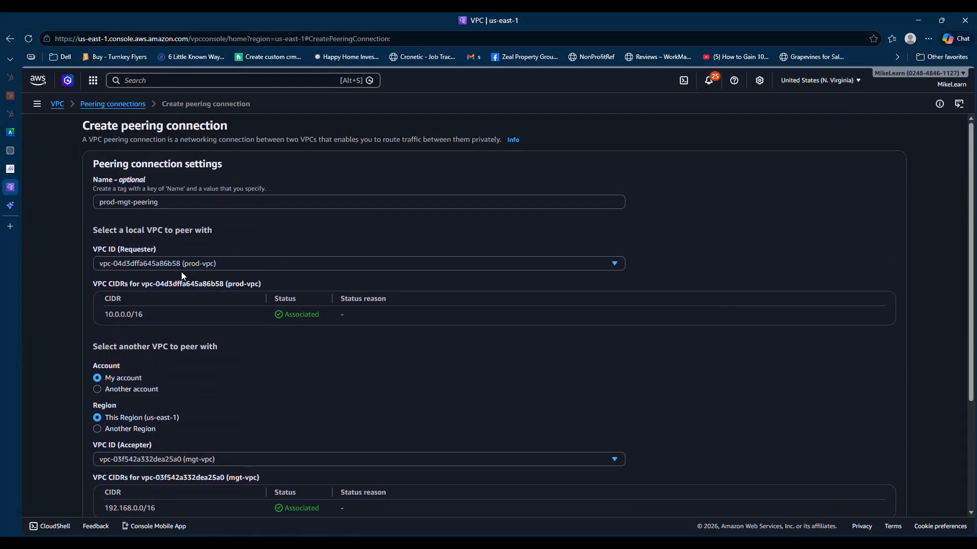
pyautogui.scroll(-3, 476, 374)
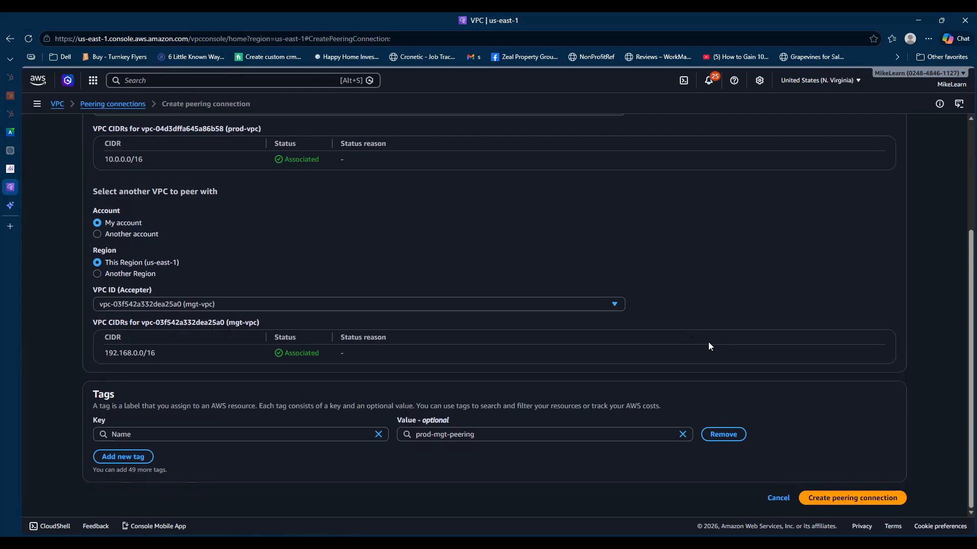
pyautogui.click(863, 498)
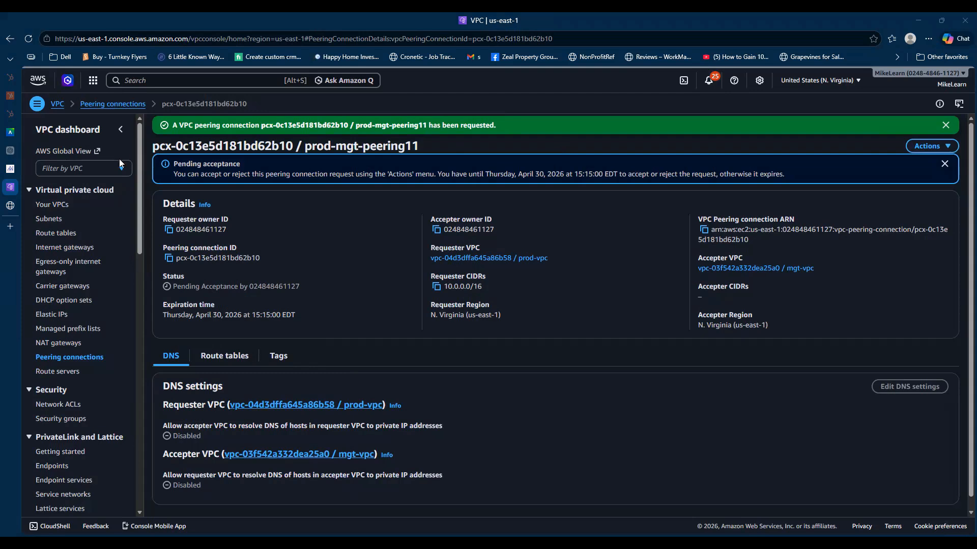
# Step: Open the pending peering connection prod-mgt-peering11 from the peering connections list and accept its request
pyautogui.click(70, 357)
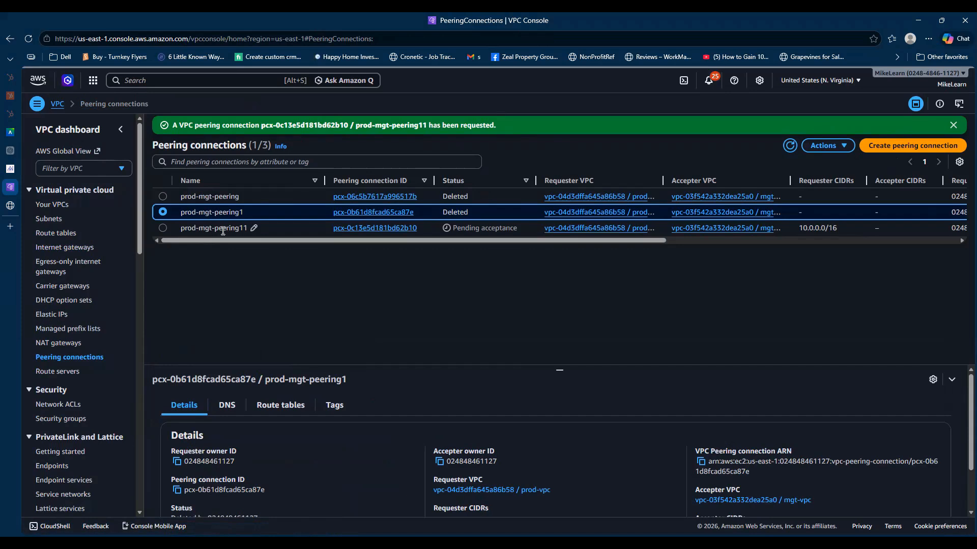
pyautogui.click(359, 228)
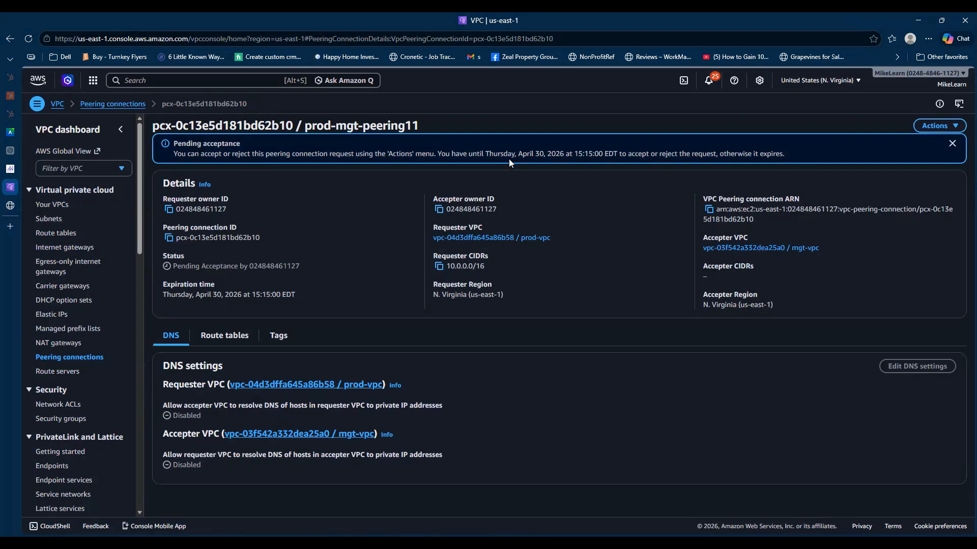
pyautogui.click(927, 131)
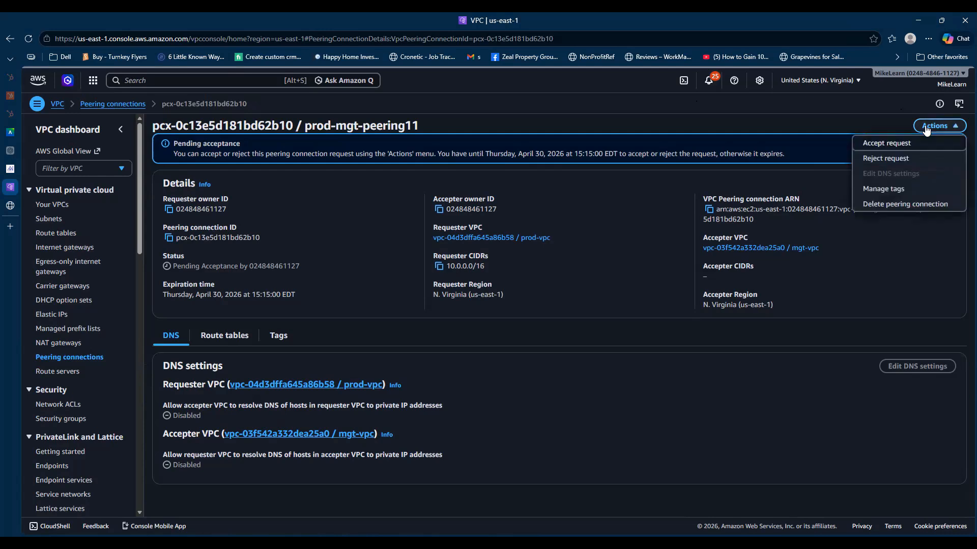
pyautogui.click(896, 145)
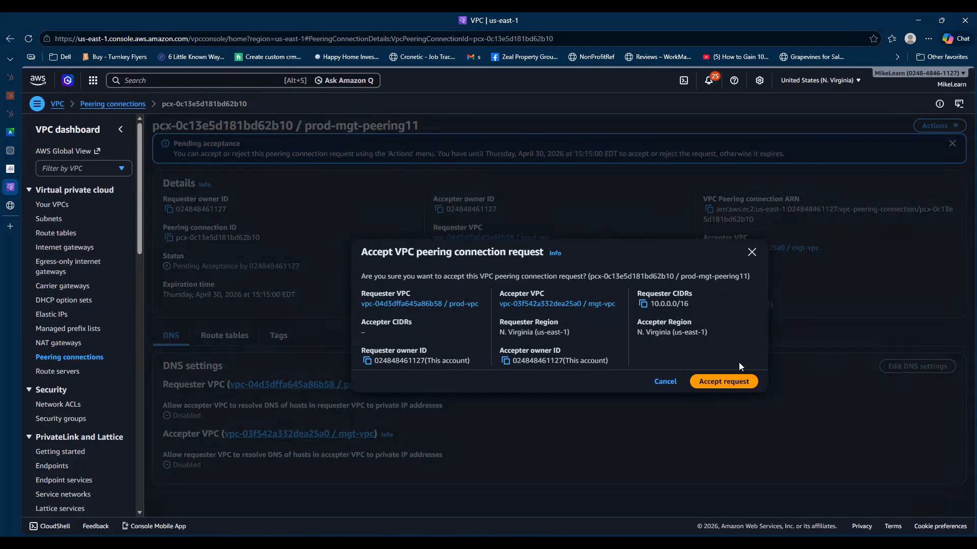
pyautogui.click(724, 385)
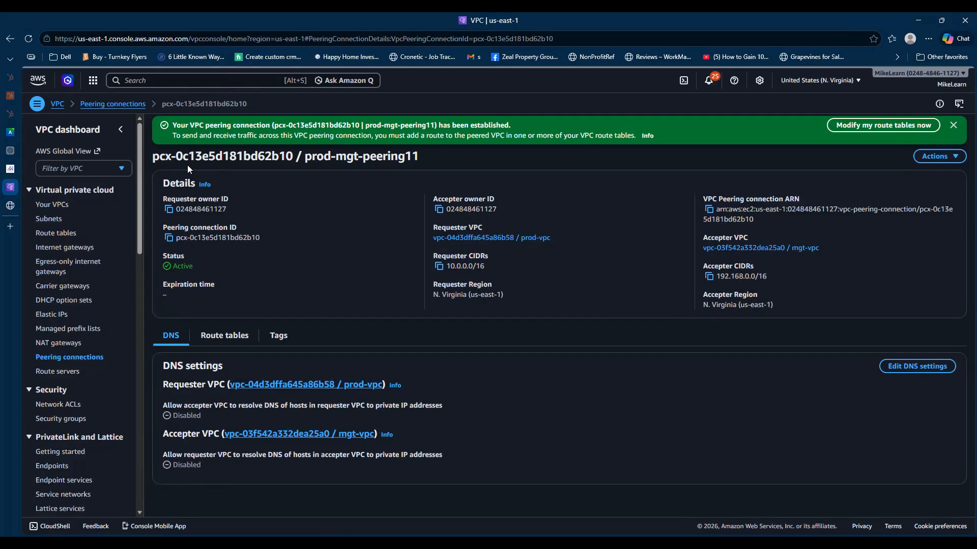
# Step: Go to the route tables and open the details of prod-vpc's main route table
pyautogui.click(38, 106)
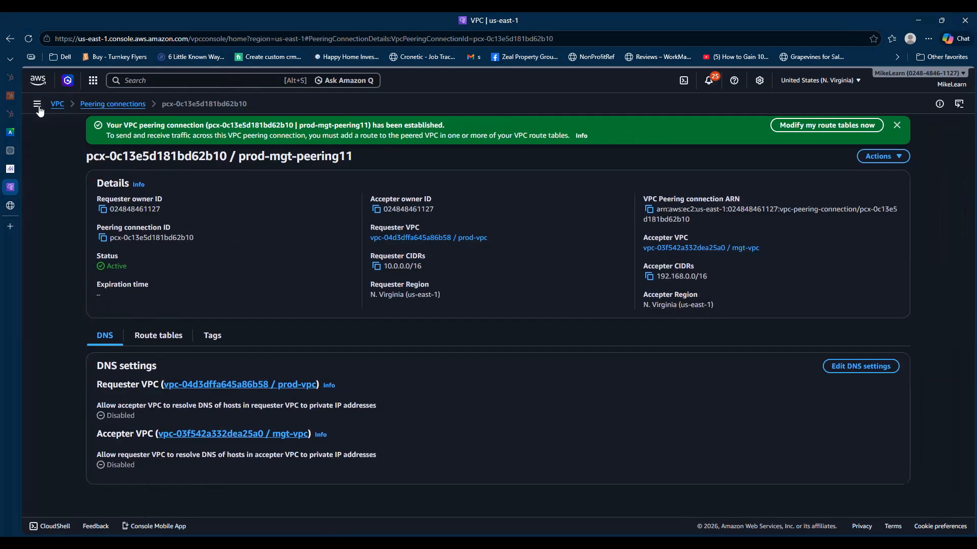
pyautogui.click(37, 105)
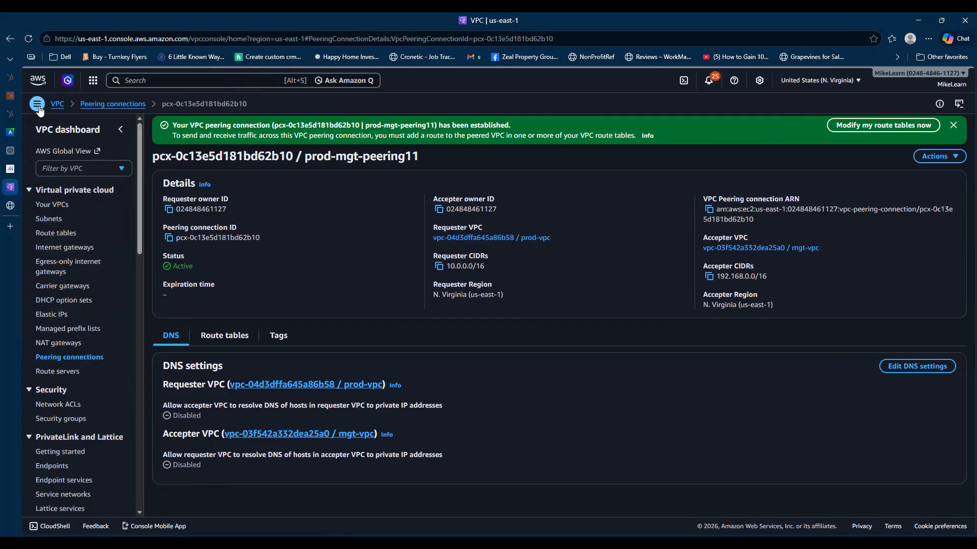
pyautogui.click(65, 235)
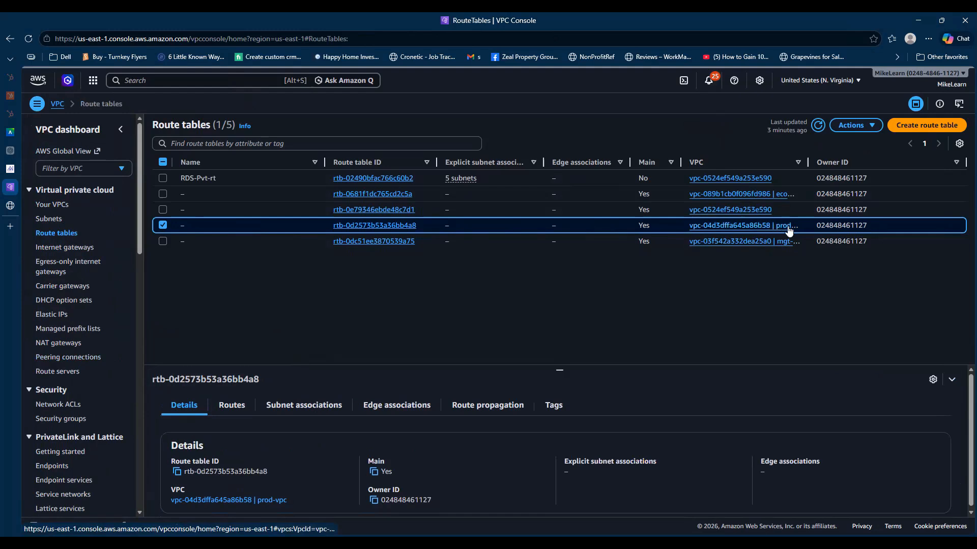
pyautogui.click(372, 226)
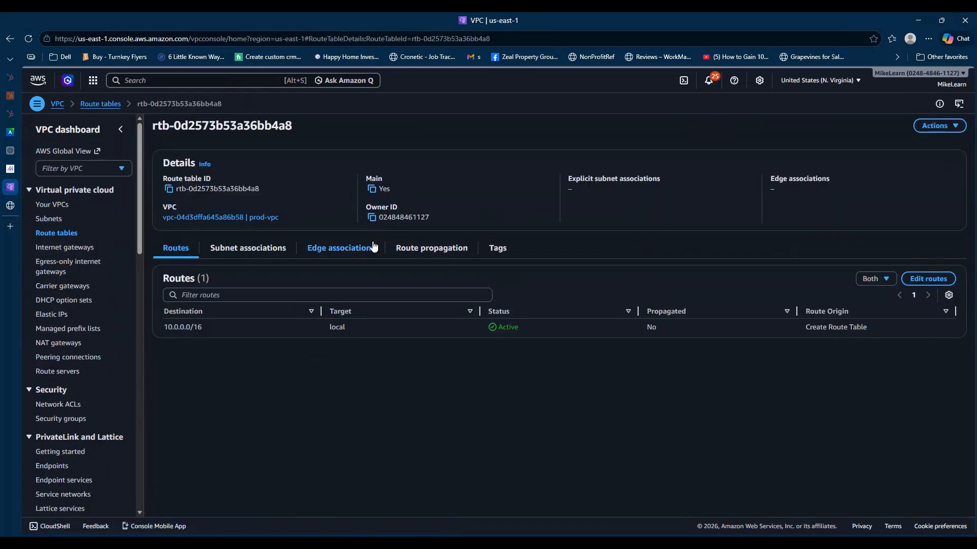
# Step: Add a route for 192.168.0.0/16 through peering connection prod-mgt-peering11 to prod-vpc's main route table and save the changes
pyautogui.click(930, 280)
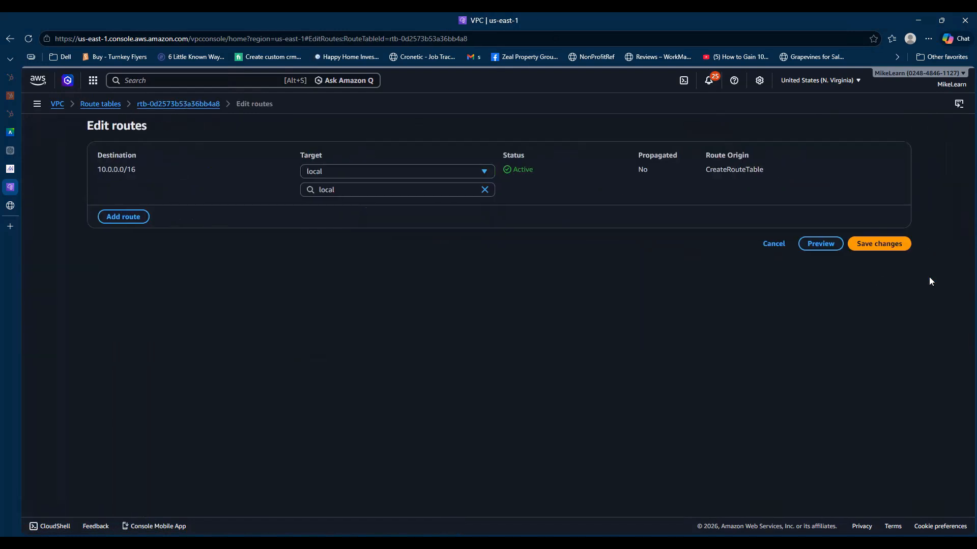
pyautogui.click(129, 221)
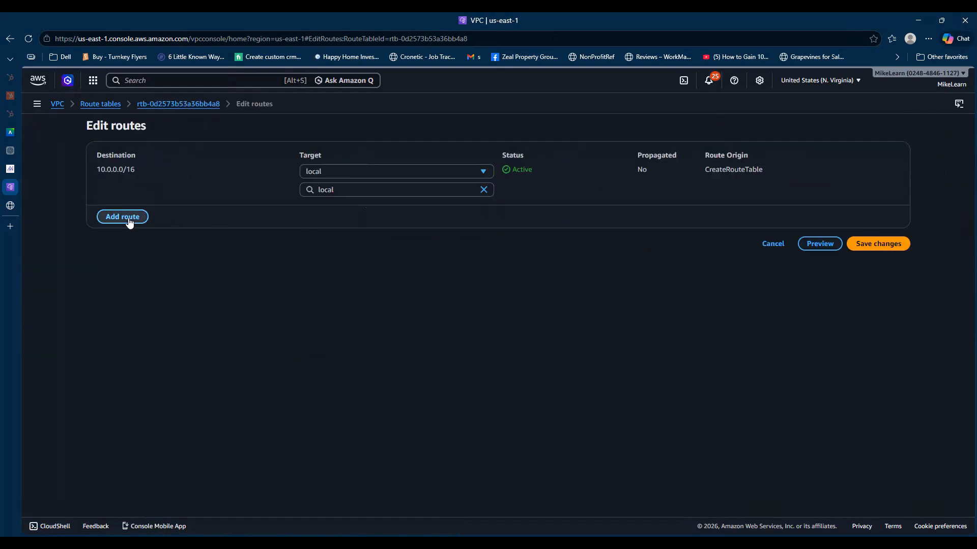
pyautogui.click(182, 207)
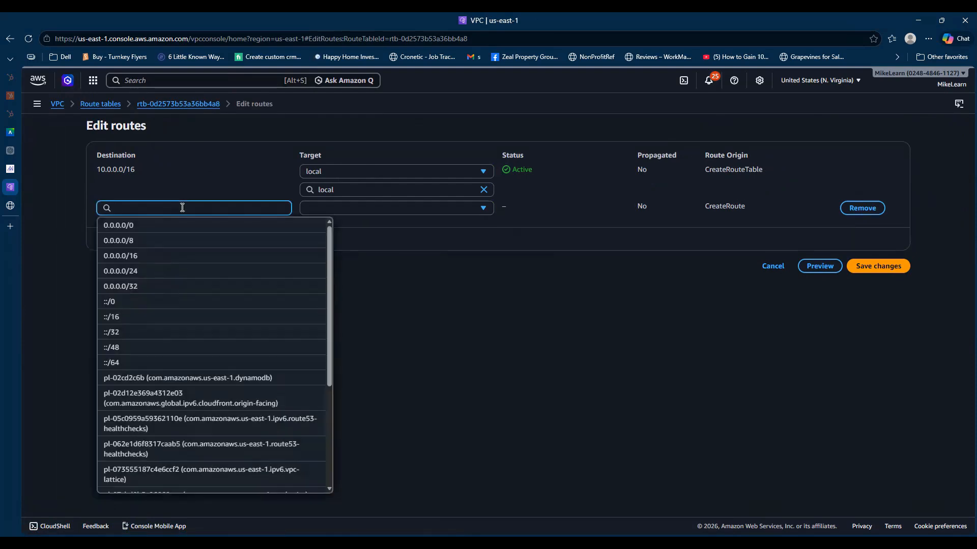
pyautogui.write('192.168')
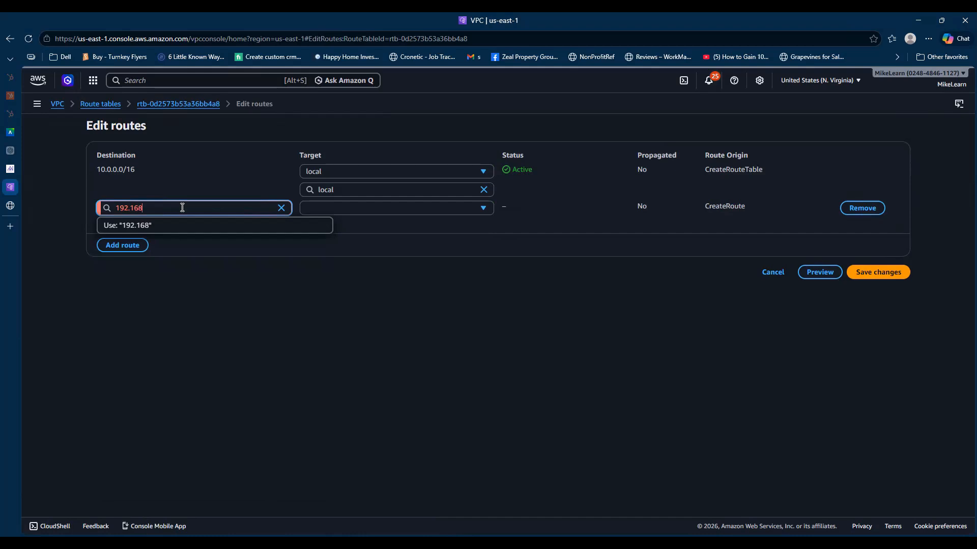
pyautogui.write('.0.0/16')
pyautogui.click(408, 209)
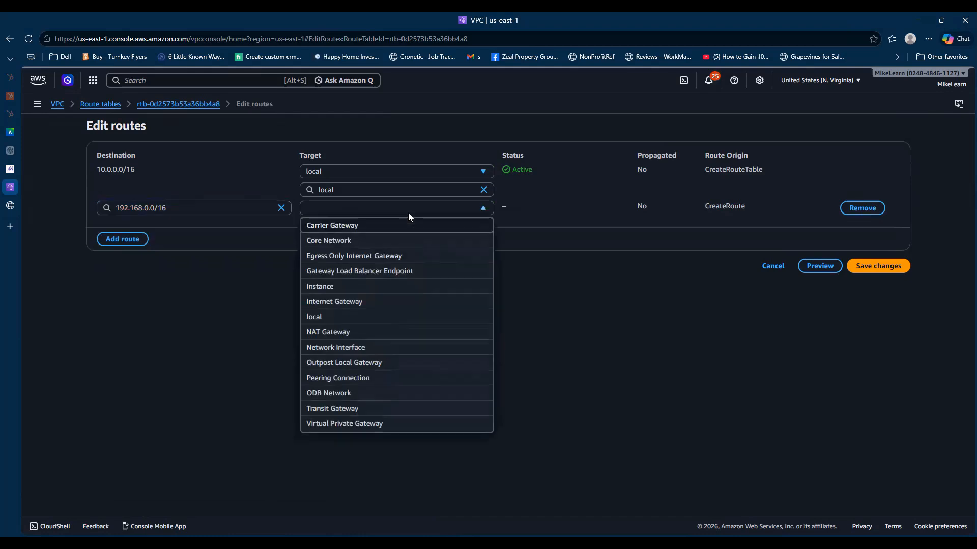
pyautogui.click(369, 378)
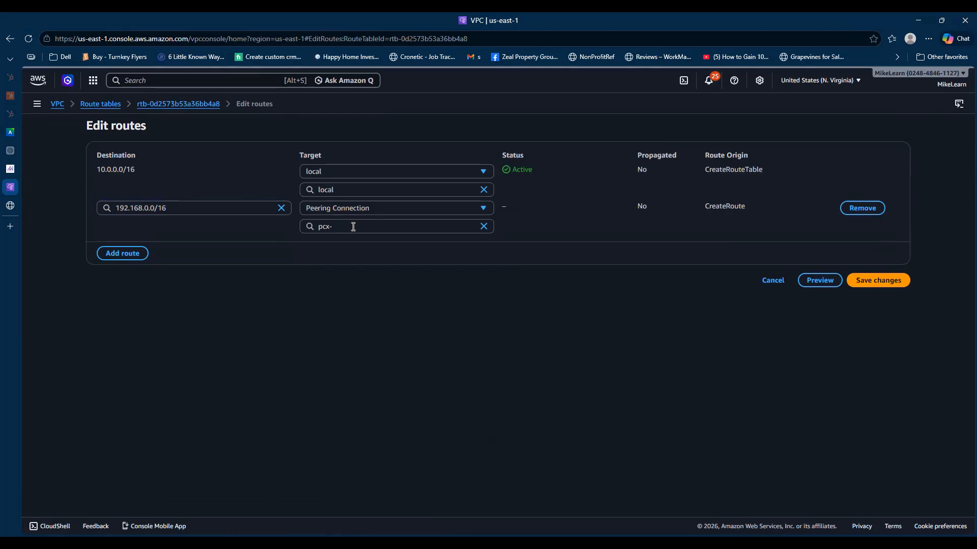
pyautogui.click(353, 226)
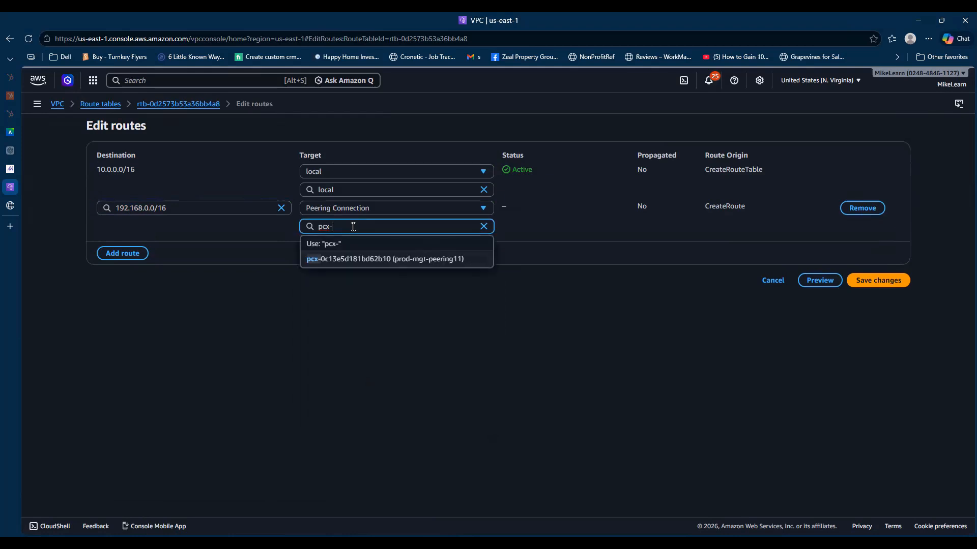
pyautogui.click(395, 260)
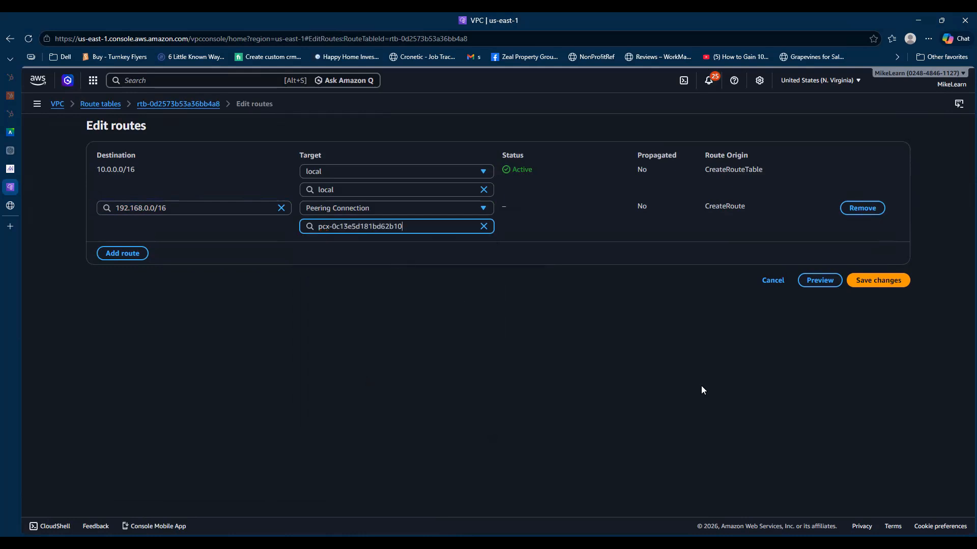
pyautogui.click(879, 281)
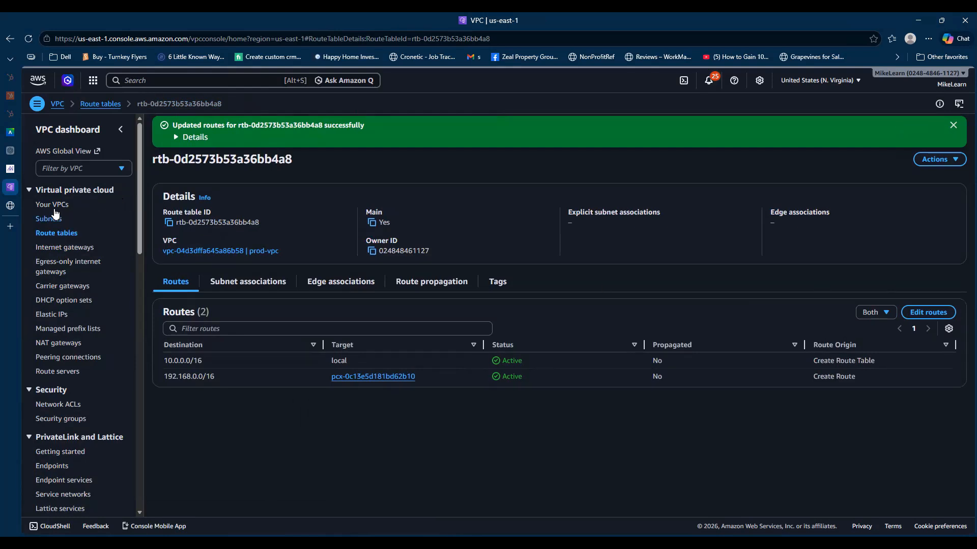
# Step: Return to the route tables list and open the details of mgt-vpc's main route table
pyautogui.click(37, 105)
pyautogui.click(38, 105)
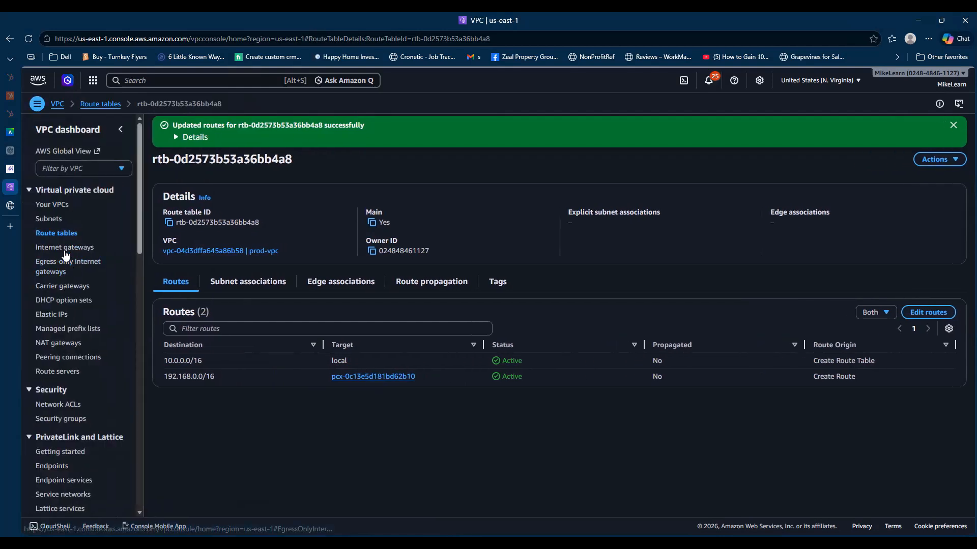
pyautogui.click(65, 238)
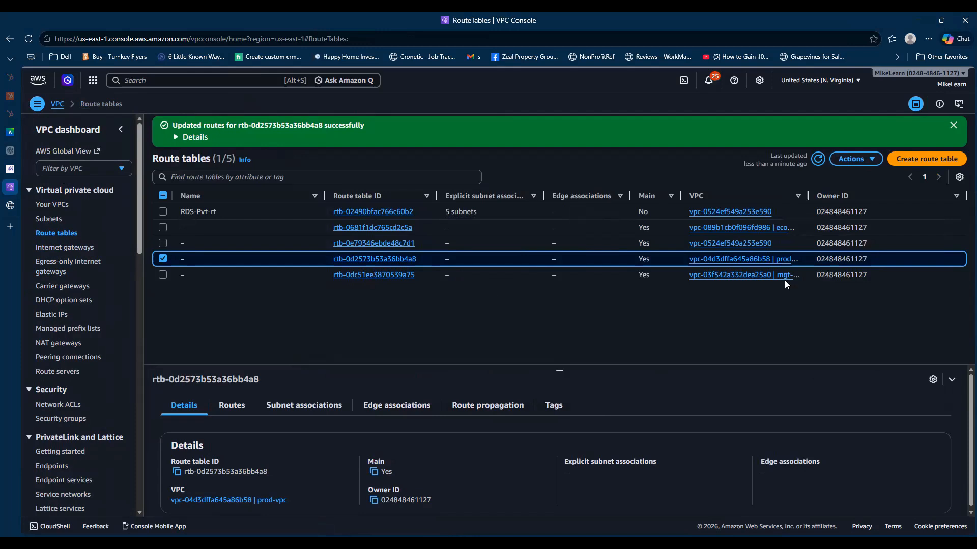
pyautogui.click(371, 277)
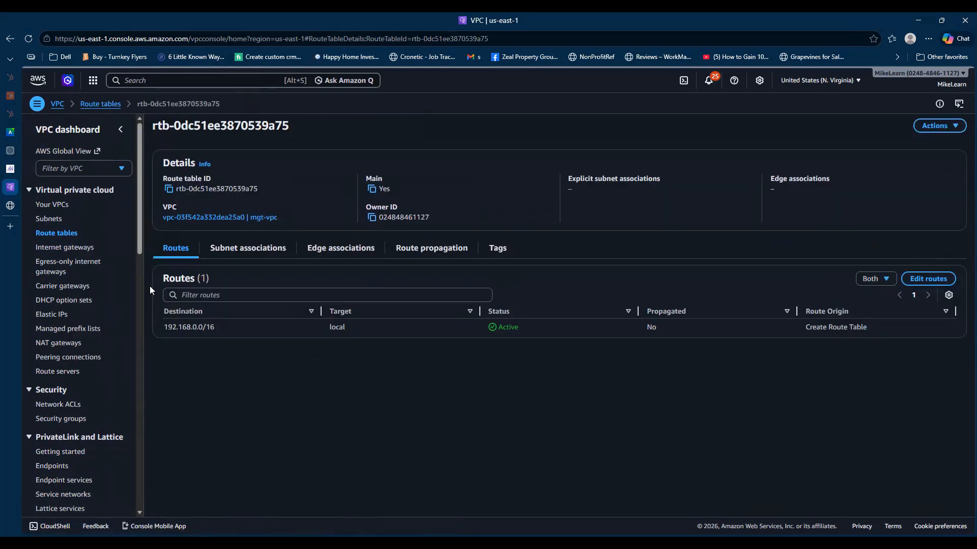
# Step: Add a route for 10.0.0.0/16 through peering connection prod-mgt-peering11 to mgt-vpc's main route table and save the changes
pyautogui.click(931, 281)
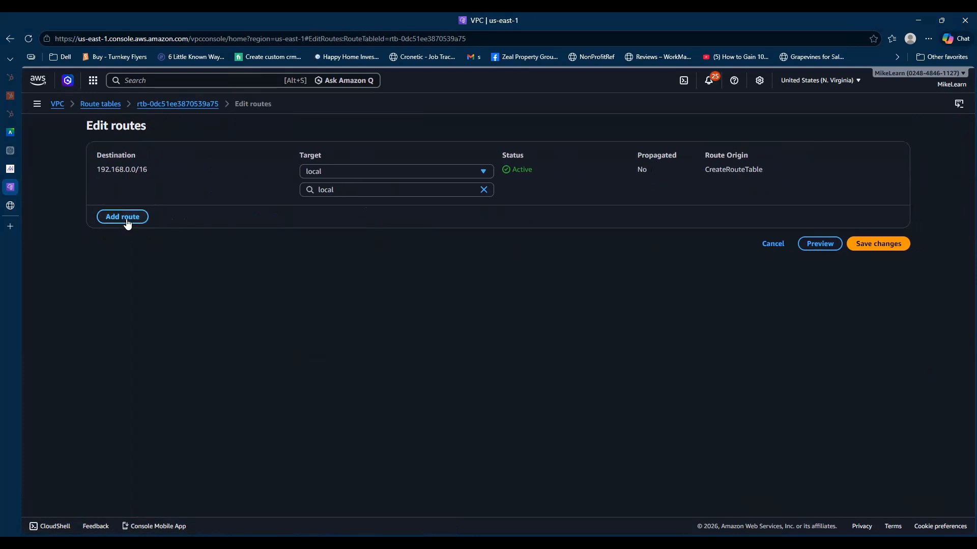
pyautogui.click(127, 218)
pyautogui.click(149, 210)
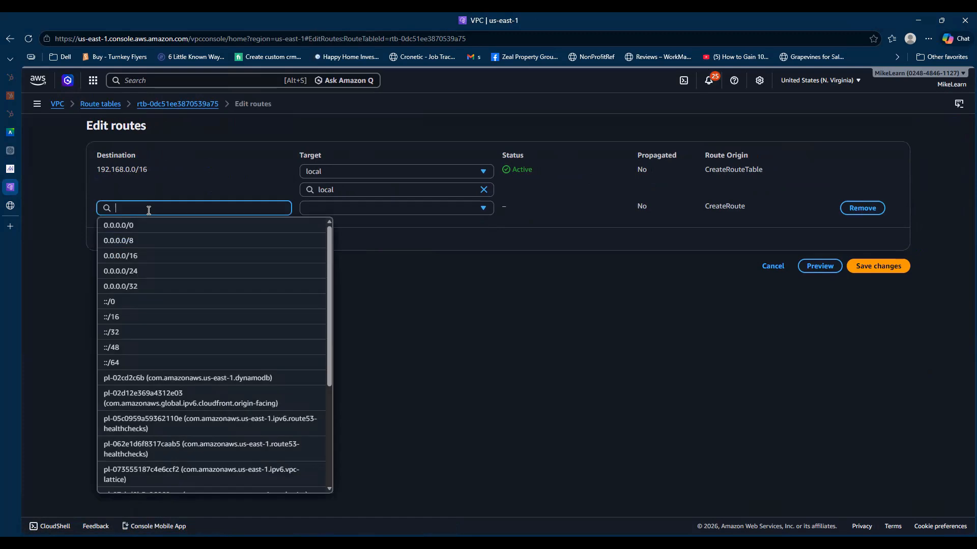
pyautogui.write('10.0.0.0/16')
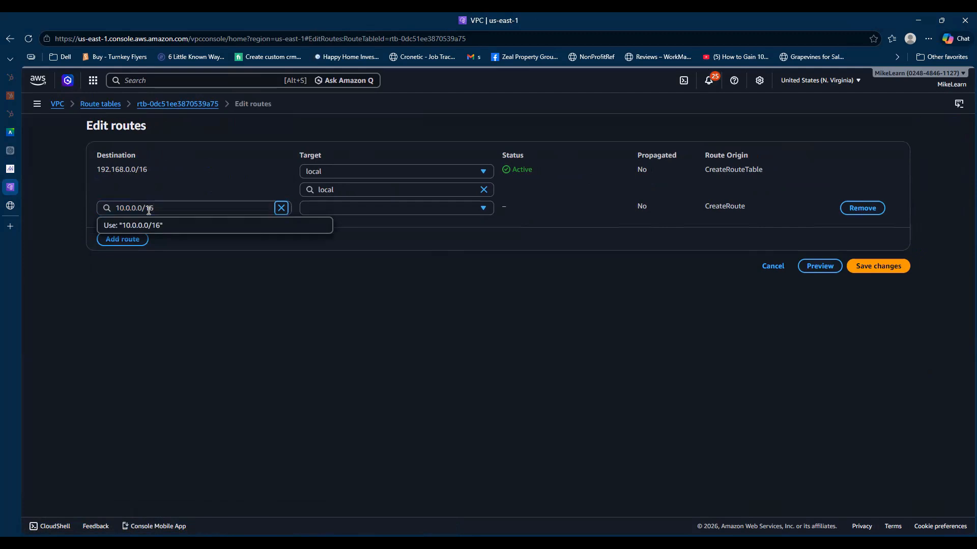
pyautogui.press('Tab')
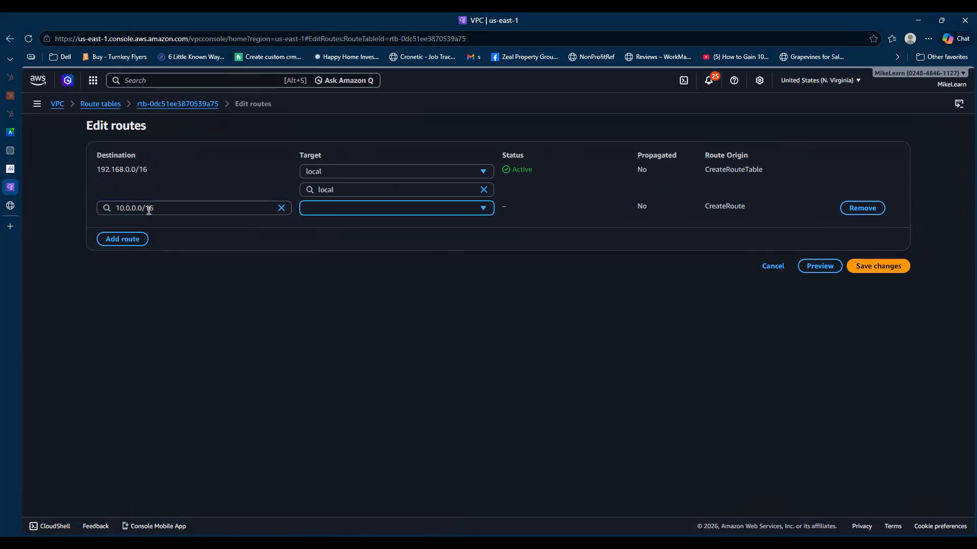
pyautogui.click(345, 206)
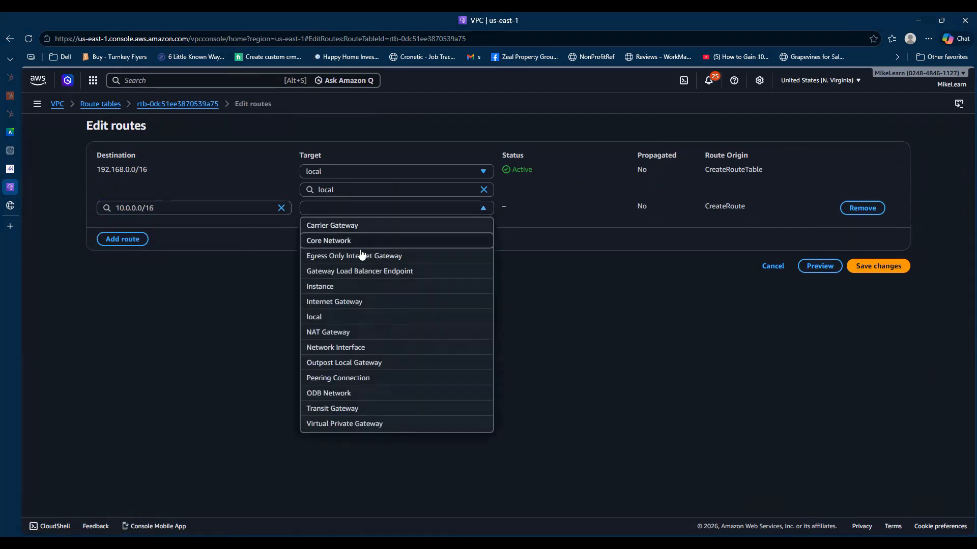
pyautogui.click(378, 382)
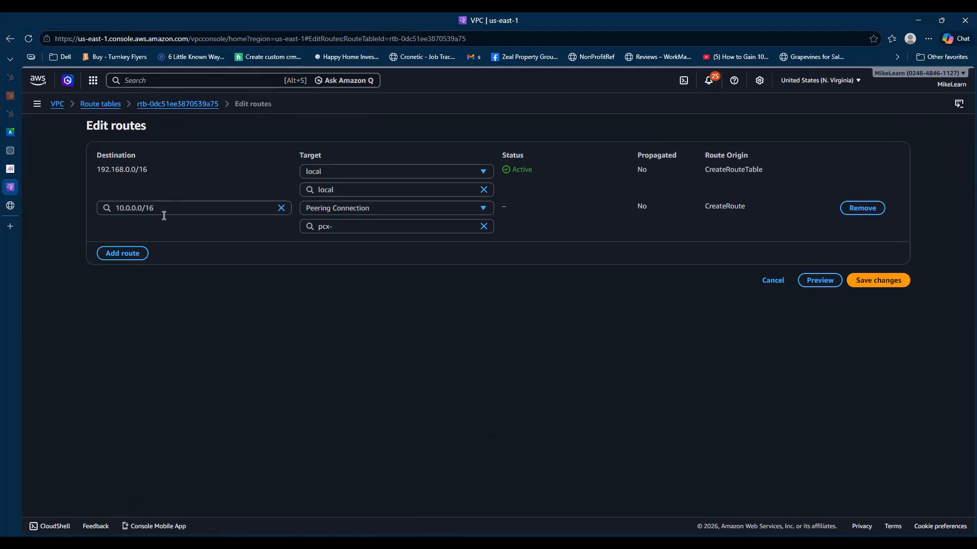
pyautogui.click(351, 227)
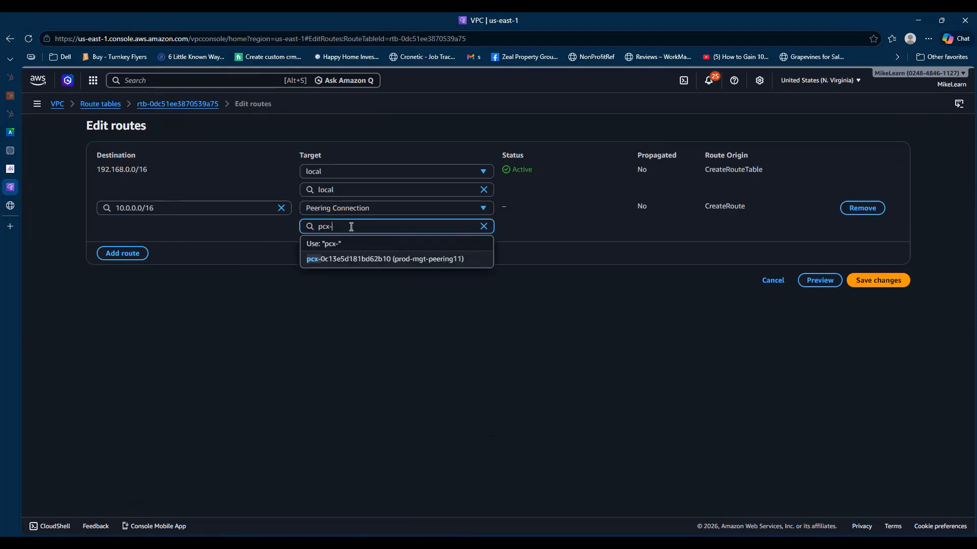
pyautogui.click(425, 262)
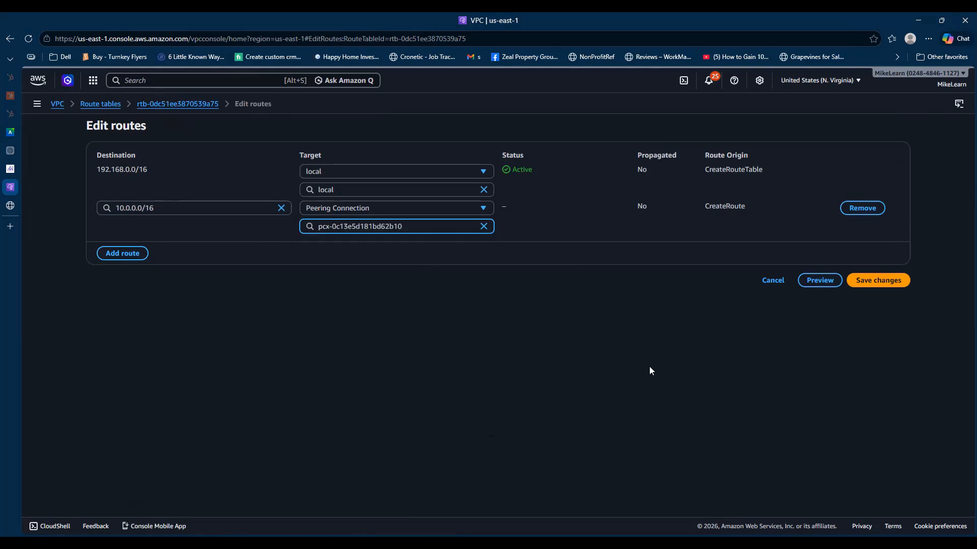
pyautogui.click(888, 287)
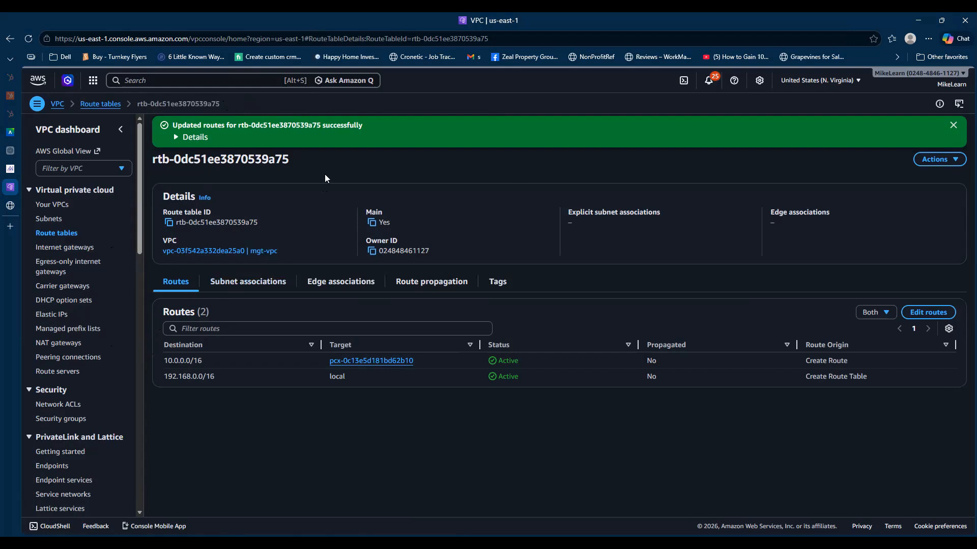
# Step: Try to delete mgt-vpc's main route table from the route tables list, and dismiss the deletion dialog
pyautogui.click(66, 235)
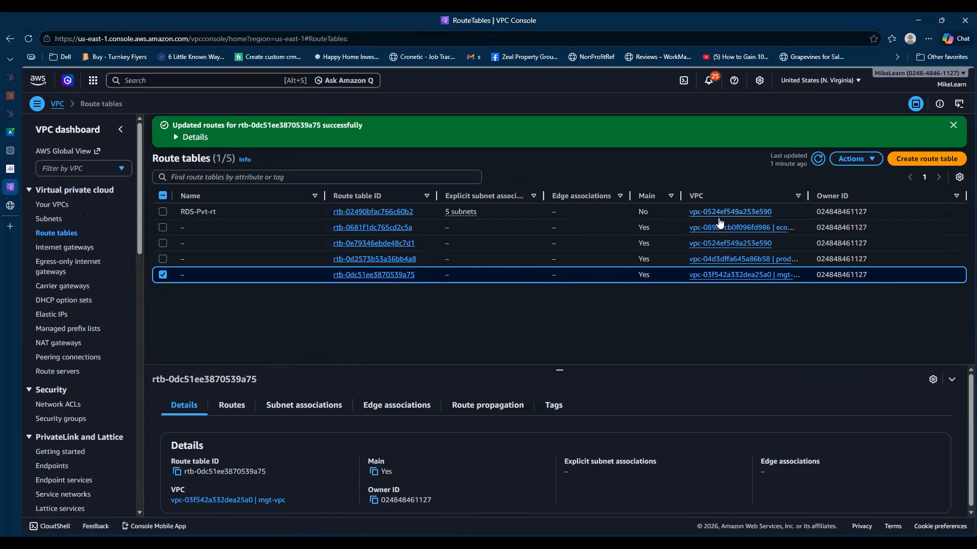
pyautogui.click(865, 161)
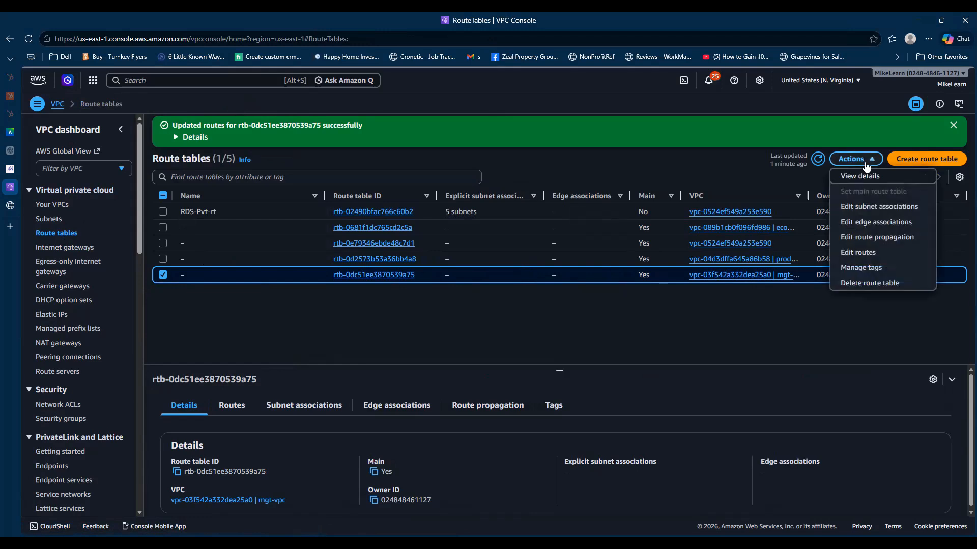
pyautogui.click(883, 283)
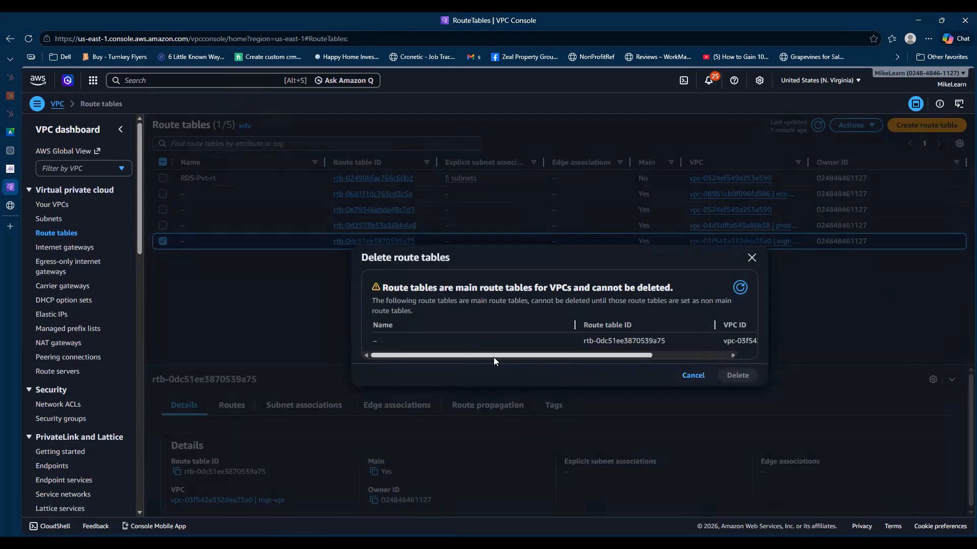
pyautogui.moveTo(631, 354); pyautogui.dragTo(603, 321)
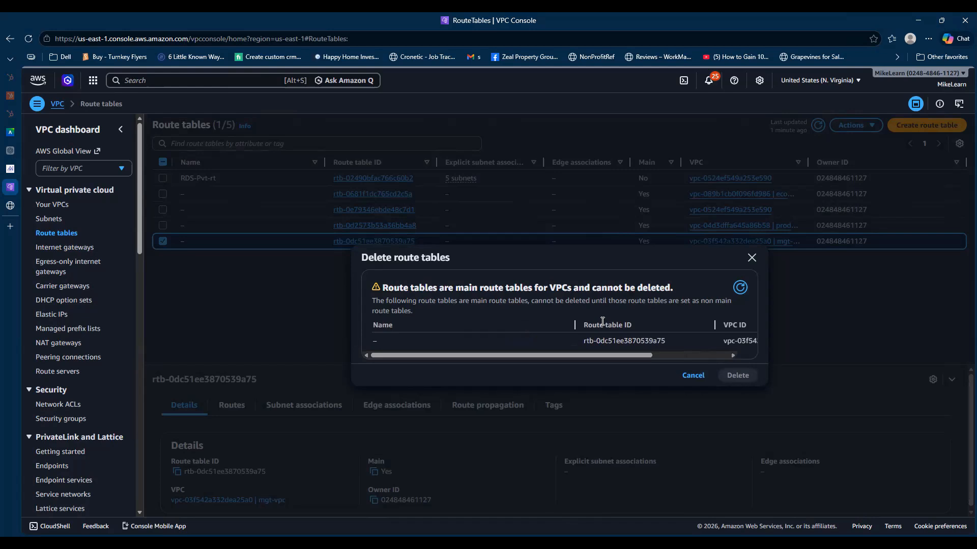
pyautogui.click(752, 258)
# Step: Try to delete prod-vpc from the list of VPCs, and dismiss the deletion dialog
pyautogui.click(59, 205)
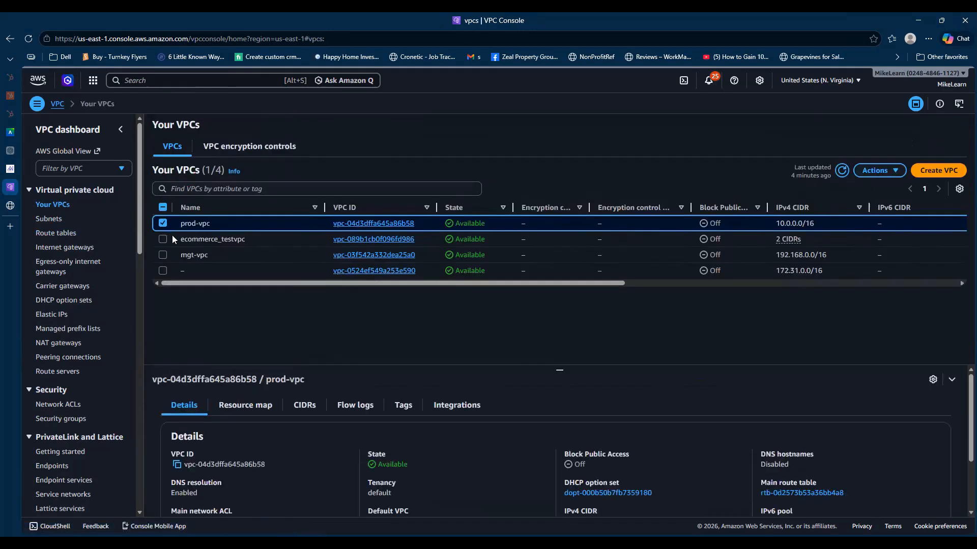
pyautogui.click(876, 171)
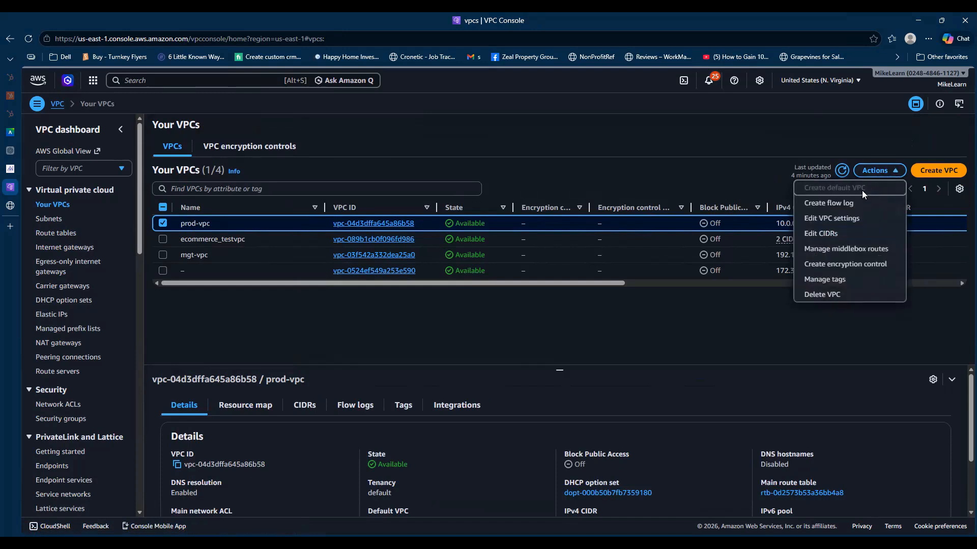
pyautogui.click(822, 294)
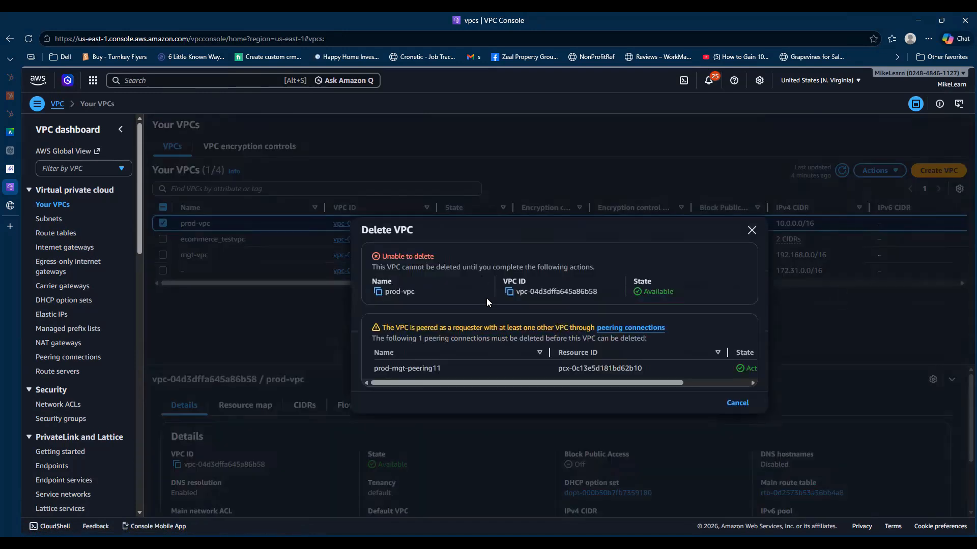
pyautogui.moveTo(652, 383); pyautogui.dragTo(595, 380)
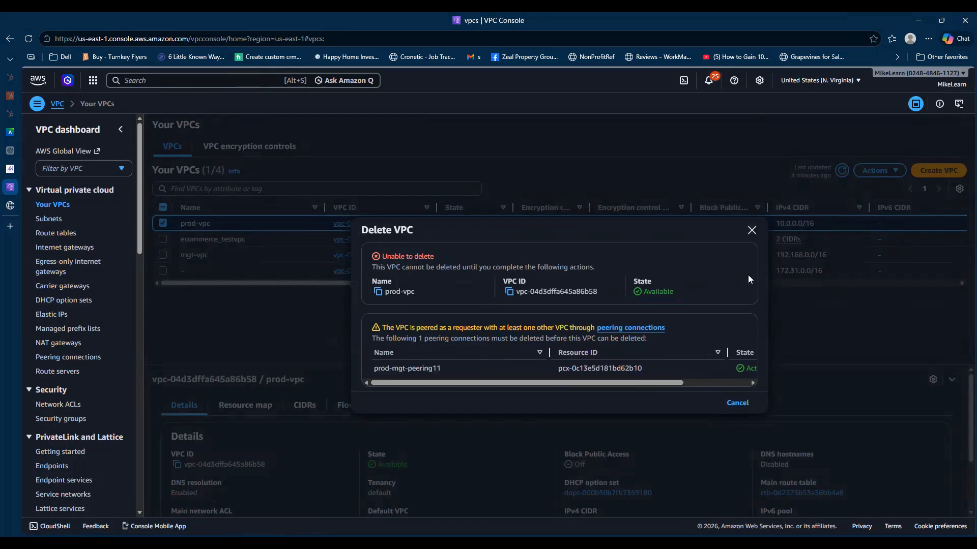
pyautogui.click(751, 231)
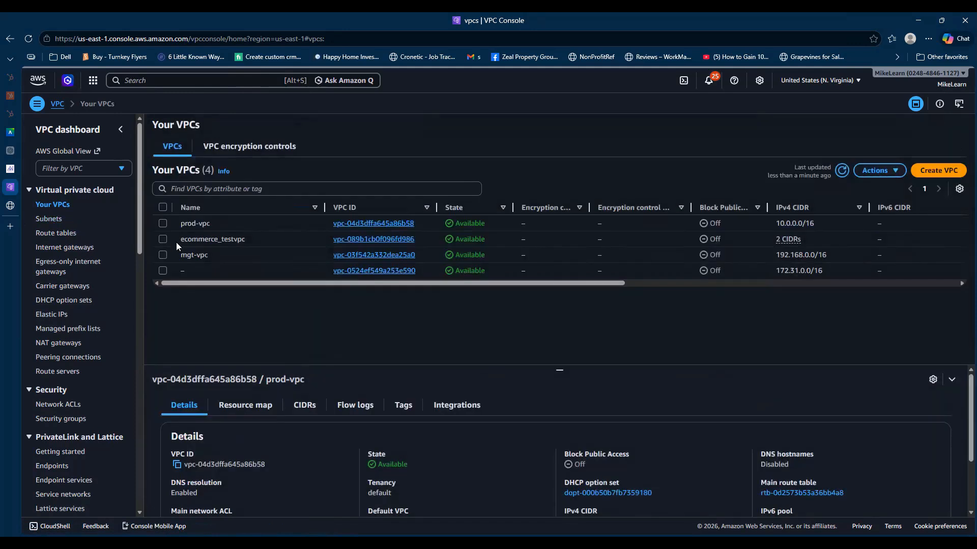
# Step: Delete the peering connection prod-mgt-peering11 together with its related route table entries, confirming with "delete"
pyautogui.click(49, 219)
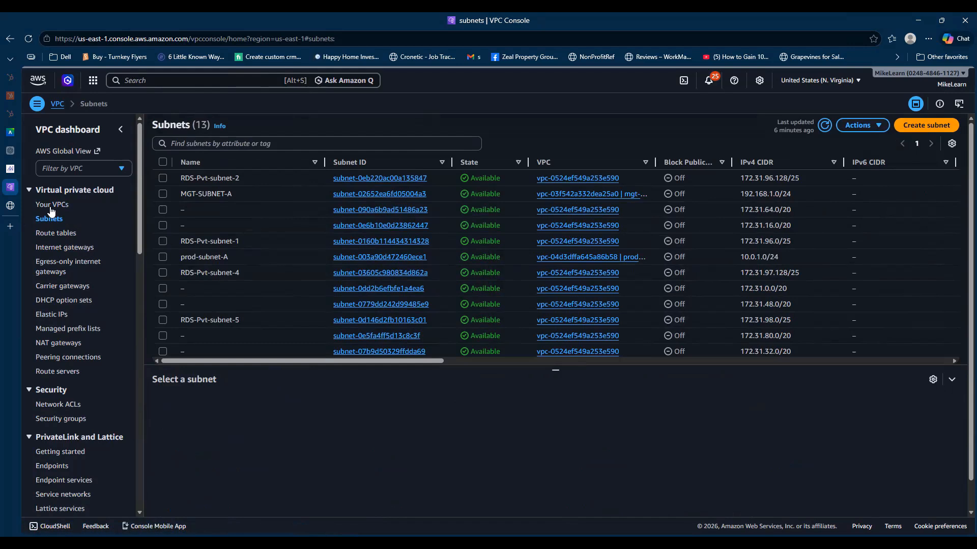
pyautogui.click(70, 356)
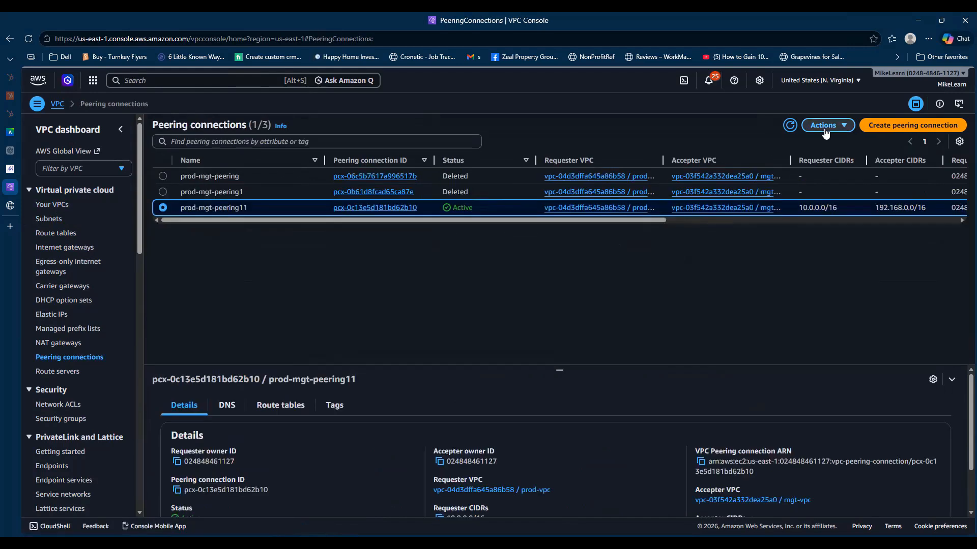
pyautogui.click(827, 125)
pyautogui.click(851, 219)
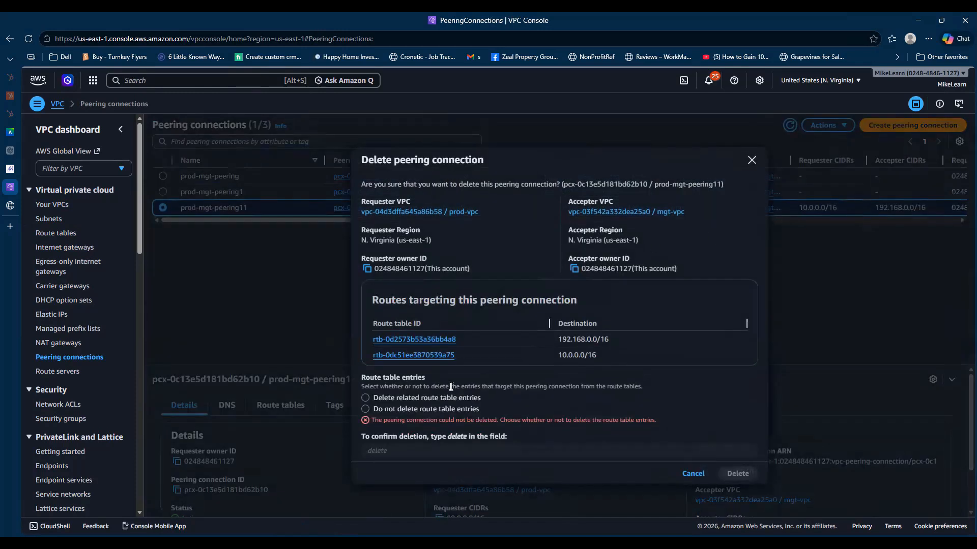
pyautogui.click(364, 397)
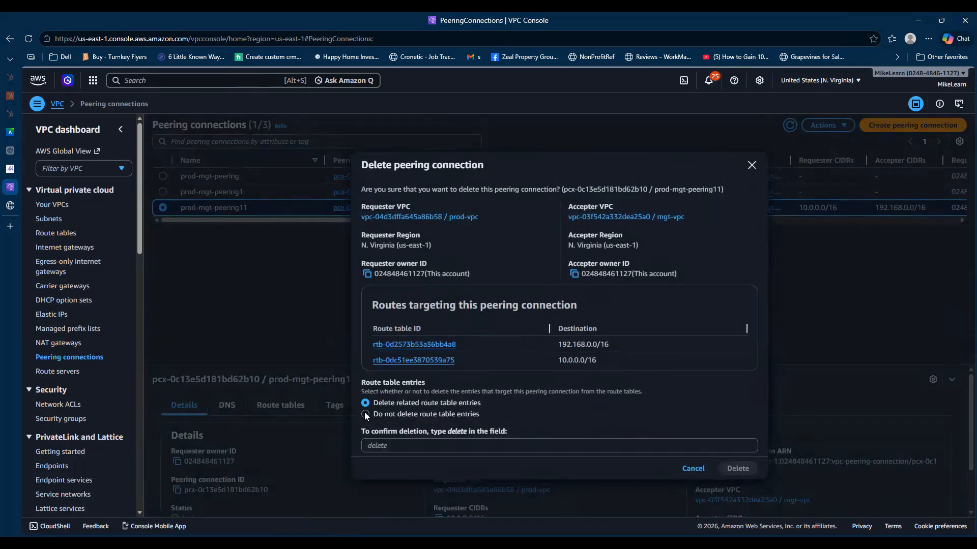
pyautogui.click(436, 445)
pyautogui.write('delete')
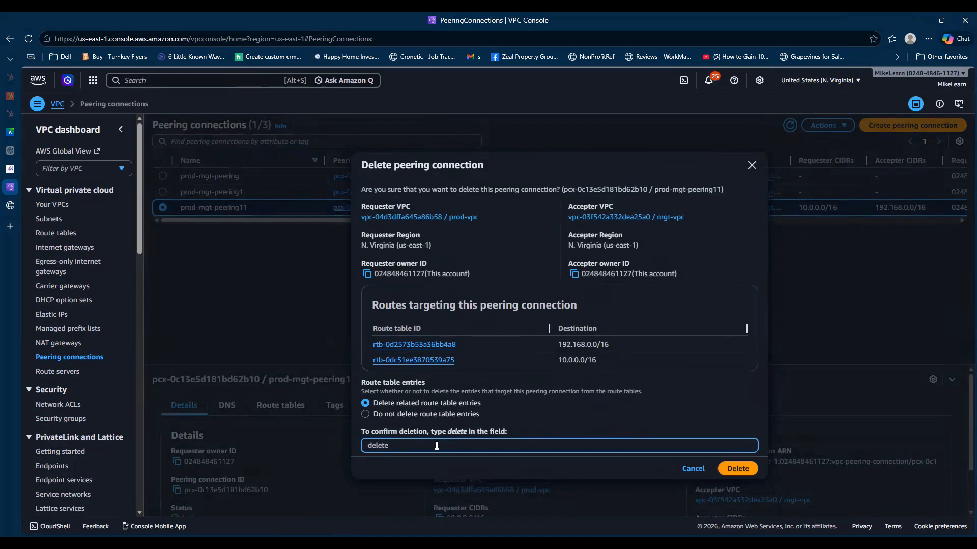
pyautogui.click(741, 470)
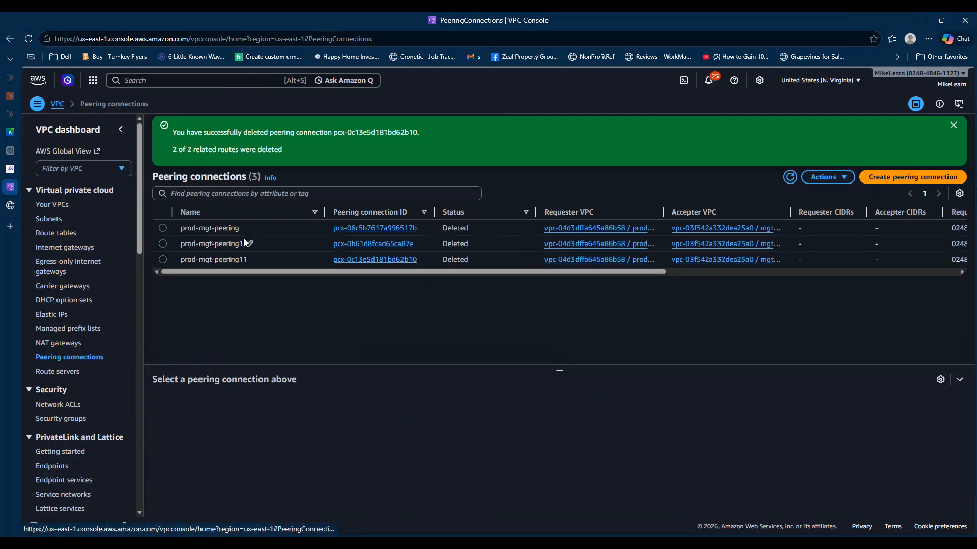
# Step: Delete prod-vpc and its subnet prod-subnet-A from the list of VPCs, confirming with "delete"
pyautogui.click(51, 204)
pyautogui.click(163, 223)
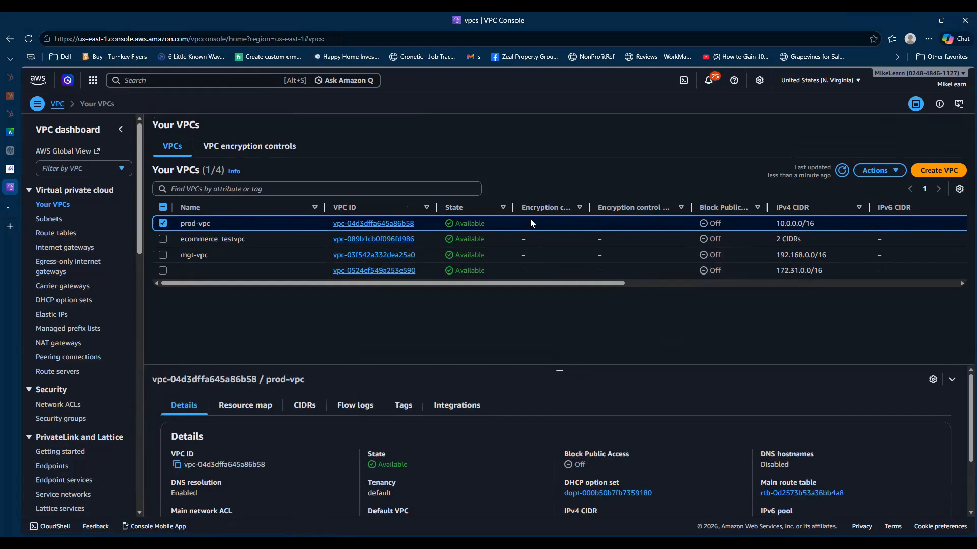
pyautogui.click(878, 171)
pyautogui.click(856, 295)
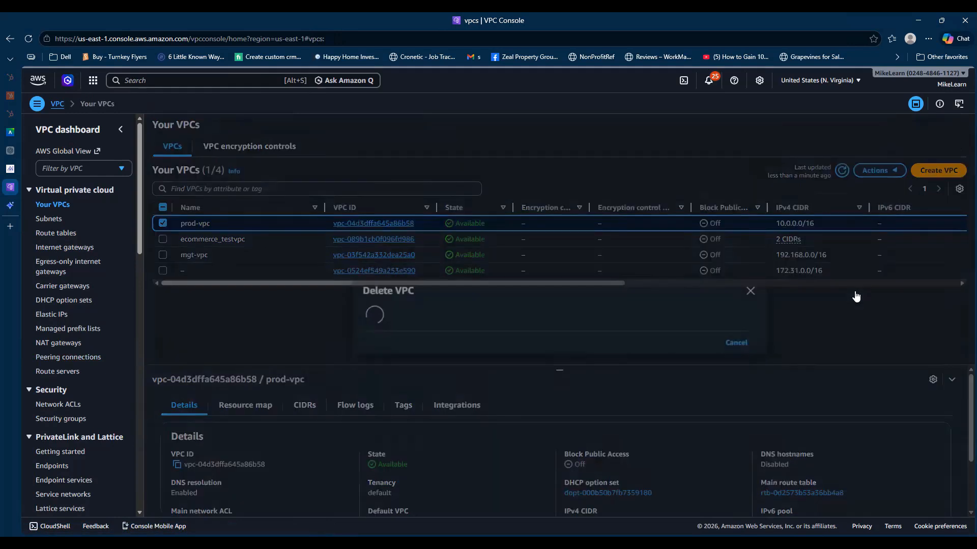
pyautogui.write('delete')
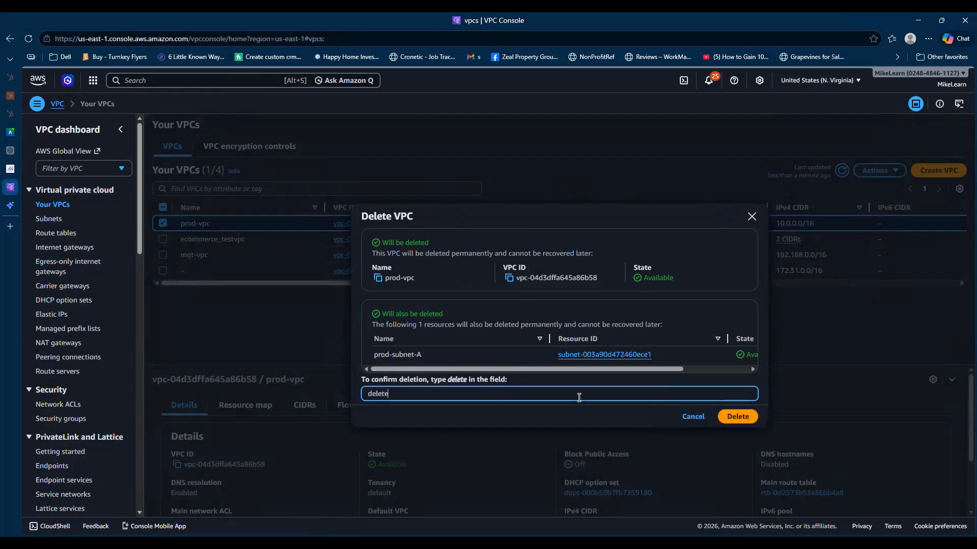
pyautogui.click(732, 417)
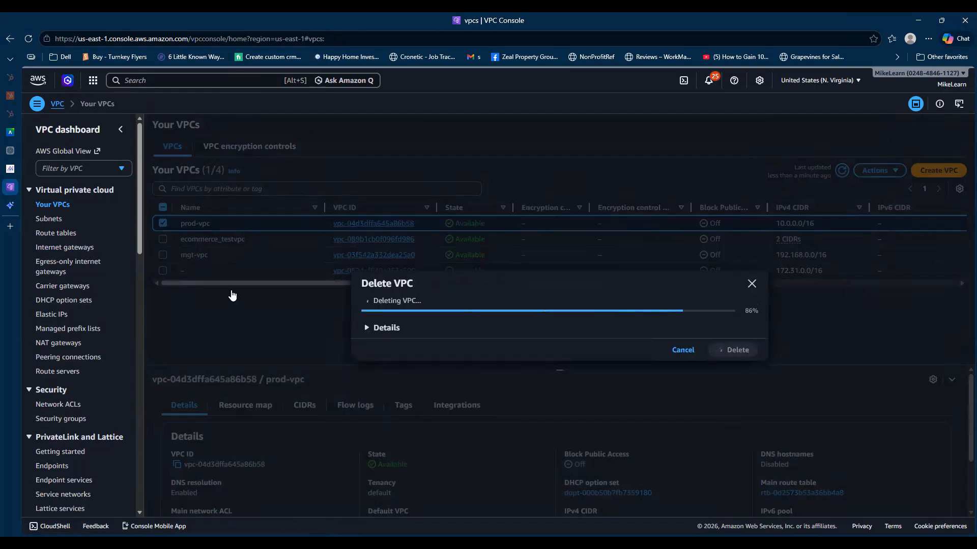
# Step: Delete mgt-vpc and its subnet MGT-SUBNET-A, confirming with "delete"
pyautogui.click(164, 272)
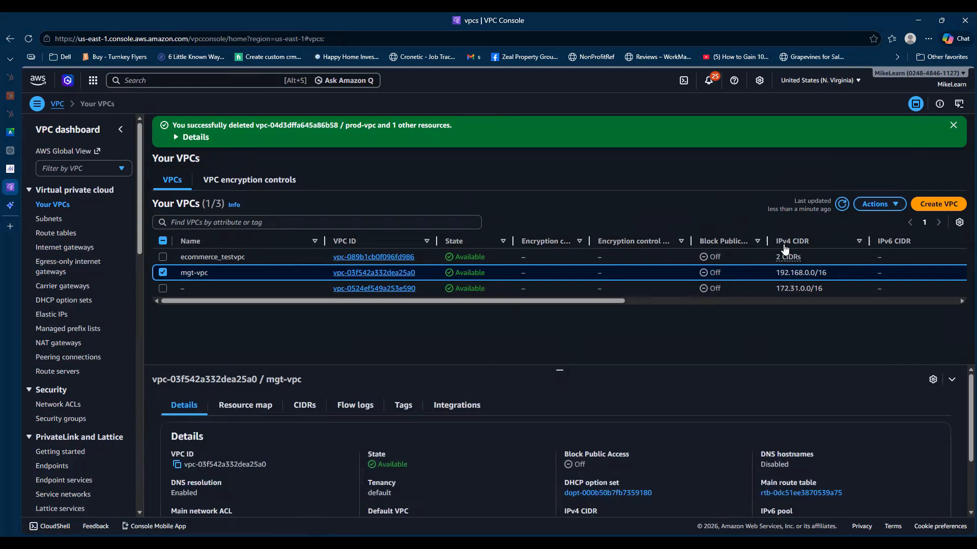
pyautogui.click(876, 204)
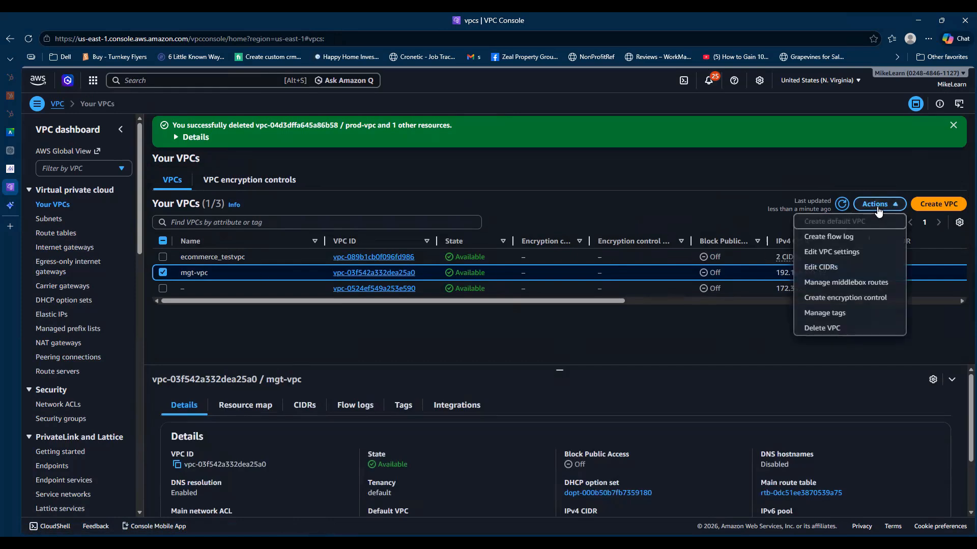
pyautogui.click(854, 330)
pyautogui.write('delete')
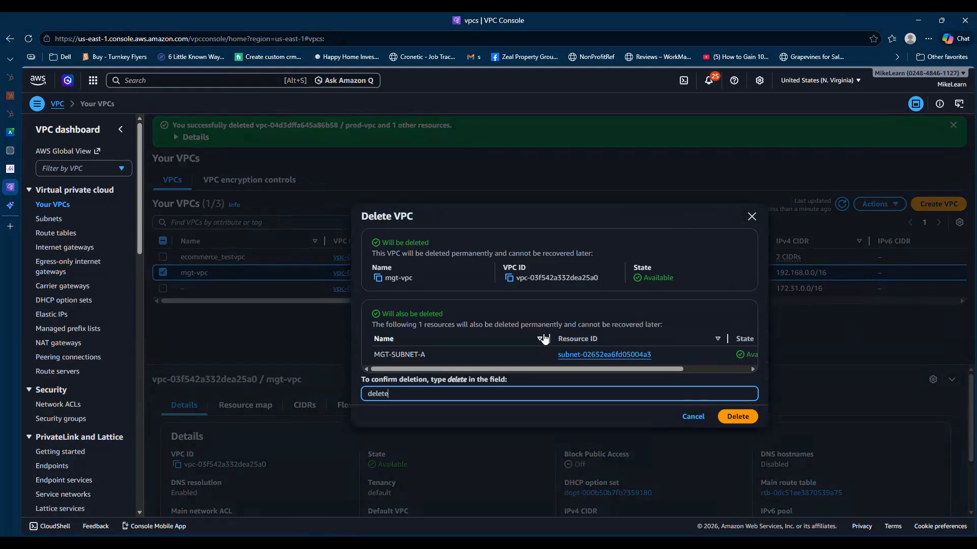
pyautogui.click(726, 417)
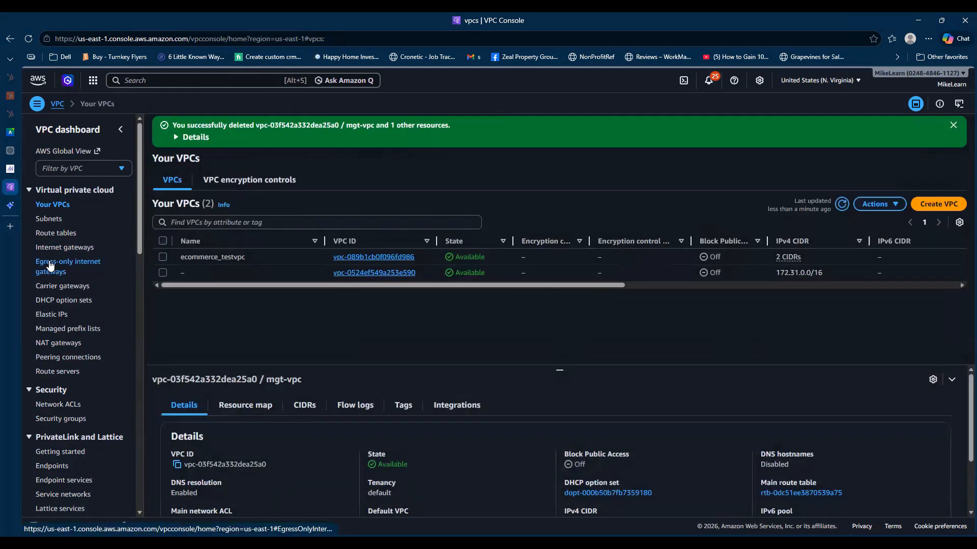
# Step: Check the subnets, route tables and VPCs lists for remaining prod-vpc and mgt-vpc resources
pyautogui.click(57, 219)
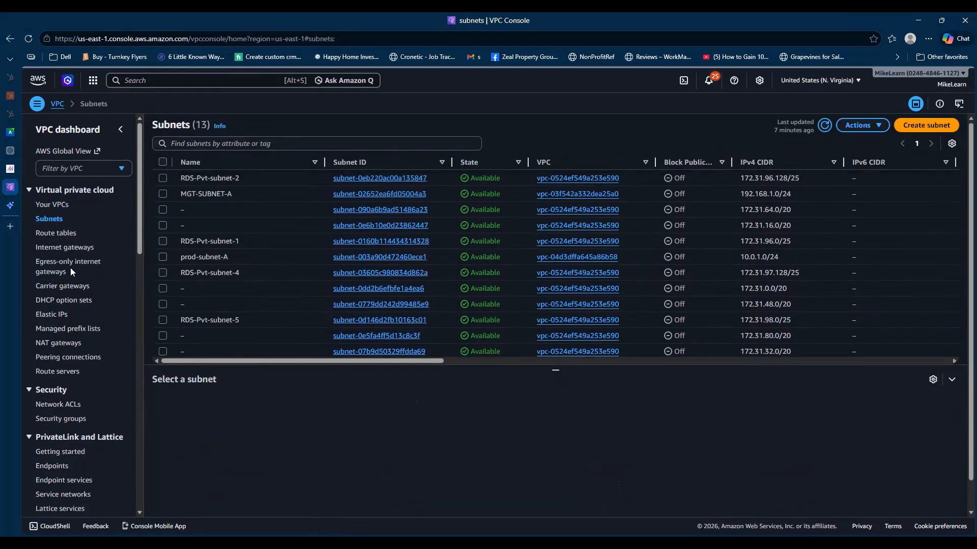
pyautogui.click(57, 233)
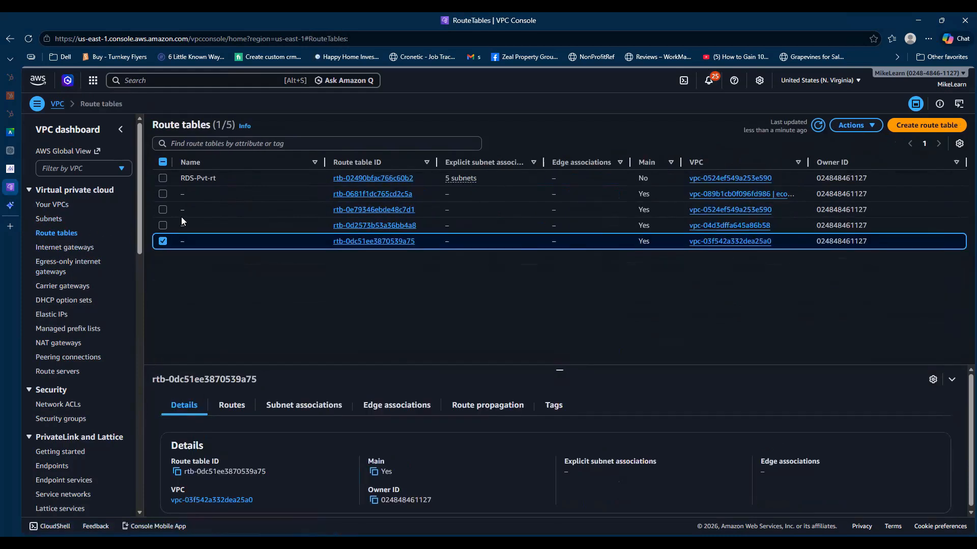
pyautogui.click(53, 207)
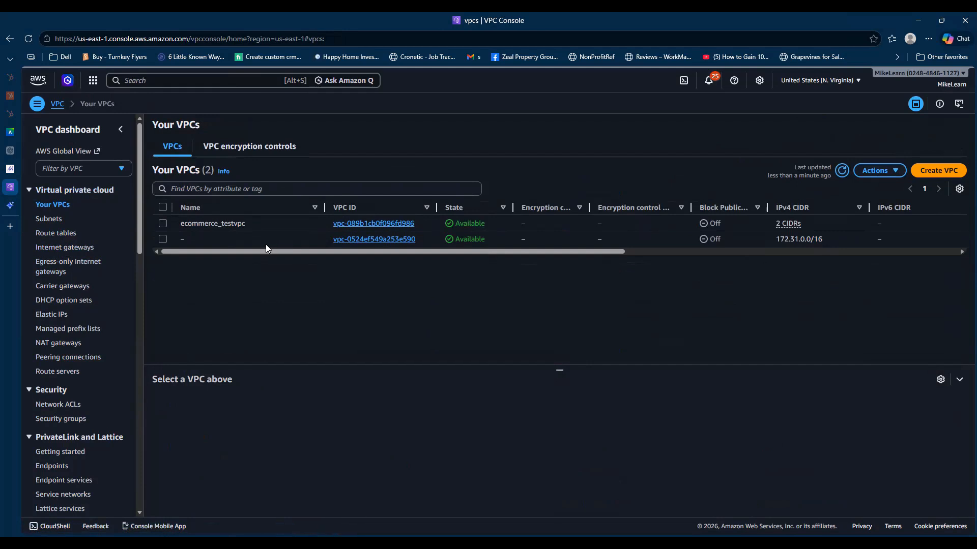